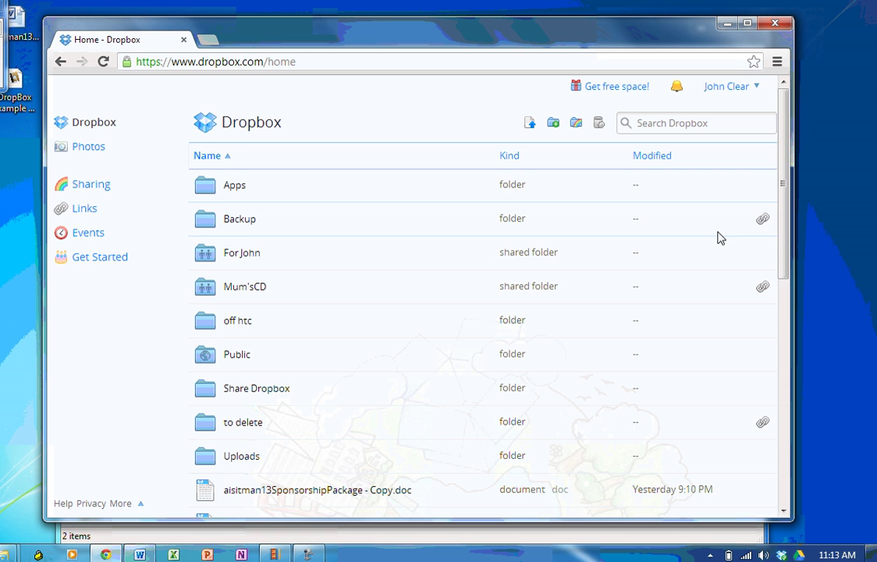
Step: Show the Dropbox account dropdown with 12.3 GB of 16.25 GB storage used
{"action": "left_click_drag", "start_coordinate": [788, 188], "coordinate": [785, 164]}
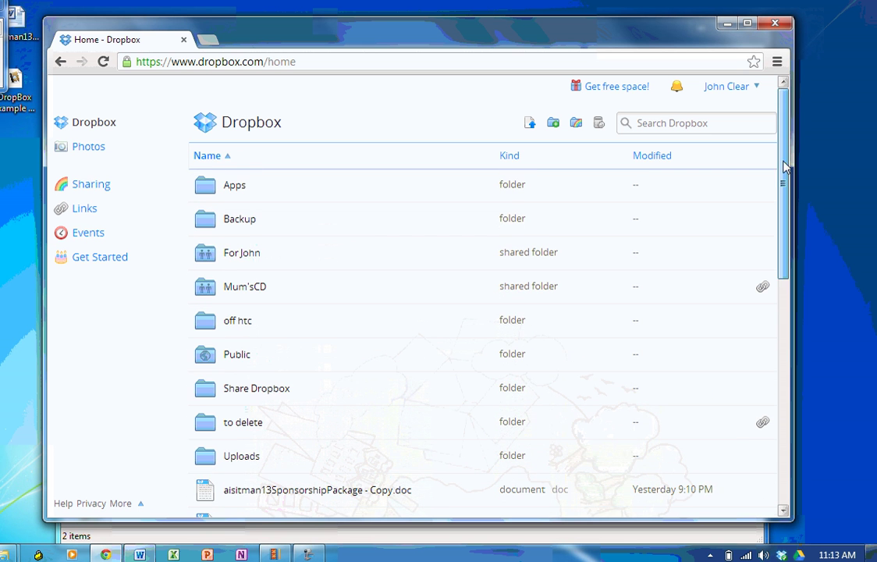
{"action": "left_click", "coordinate": [722, 87]}
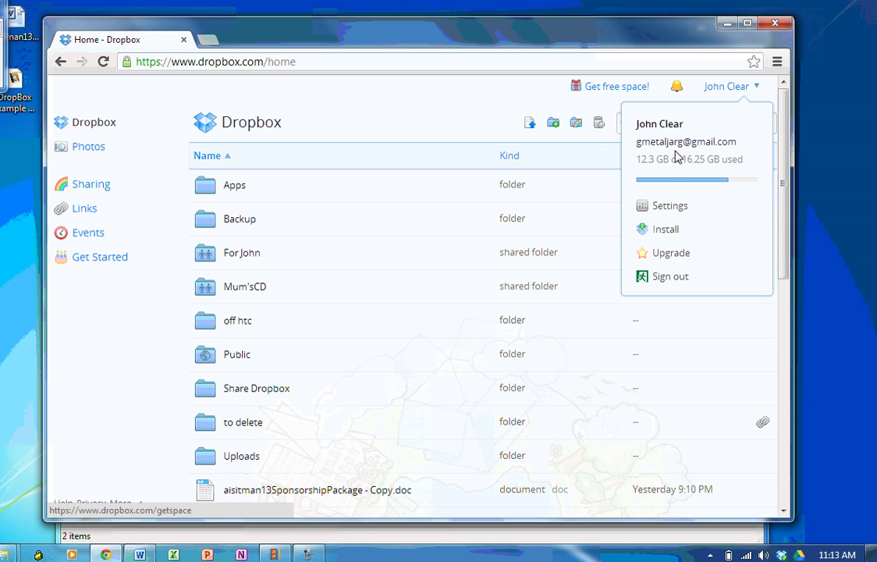
Step: Open the Refer friends page via Get free space and select the personal referral link
{"action": "left_click", "coordinate": [608, 90]}
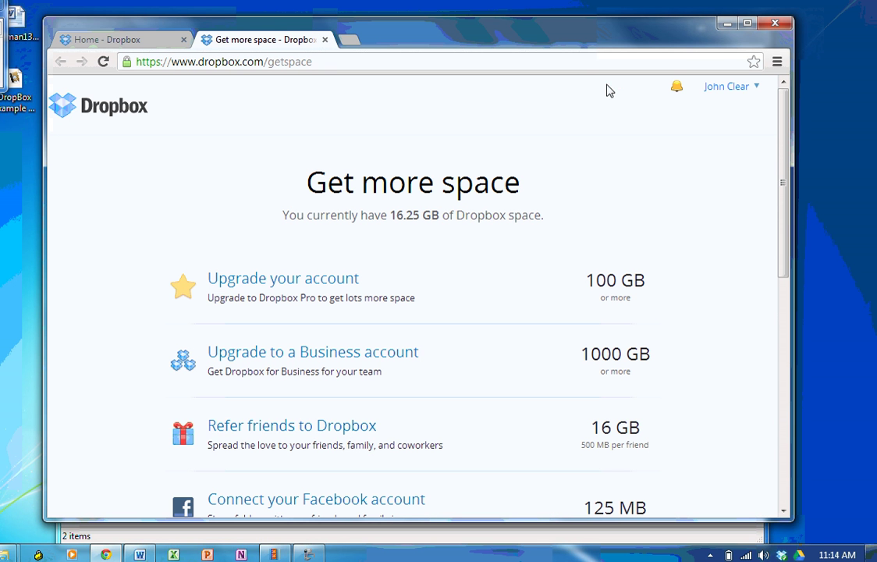
{"action": "left_click", "coordinate": [271, 430]}
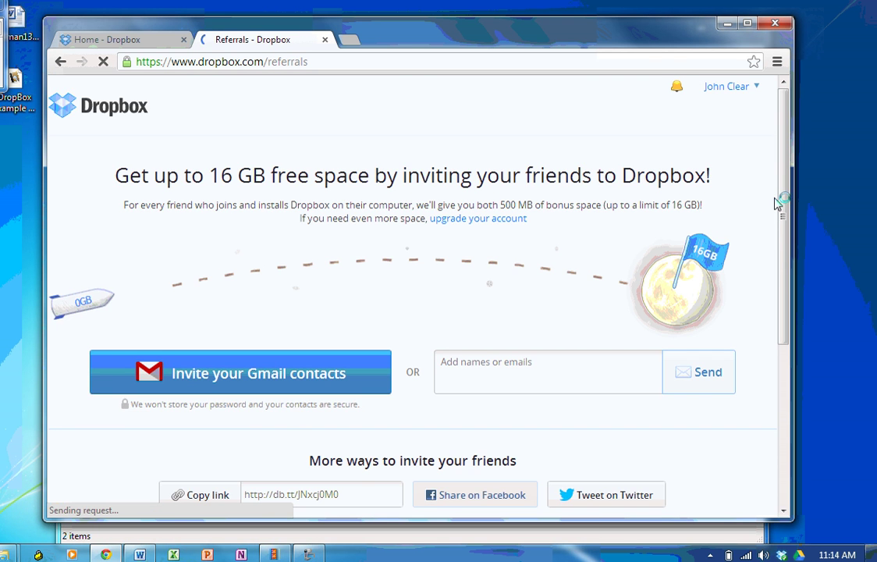
{"action": "left_click_drag", "start_coordinate": [782, 201], "coordinate": [782, 300]}
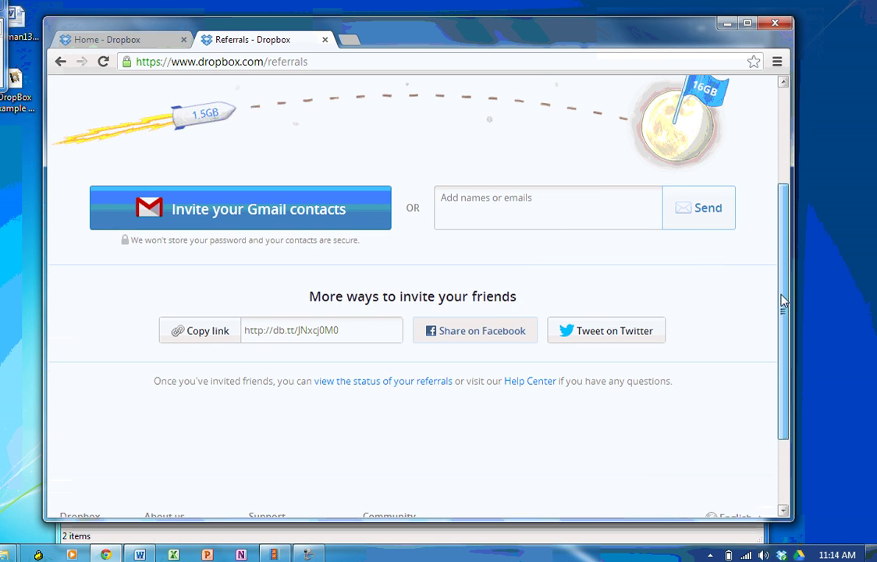
{"action": "left_click_drag", "start_coordinate": [357, 328], "coordinate": [209, 340]}
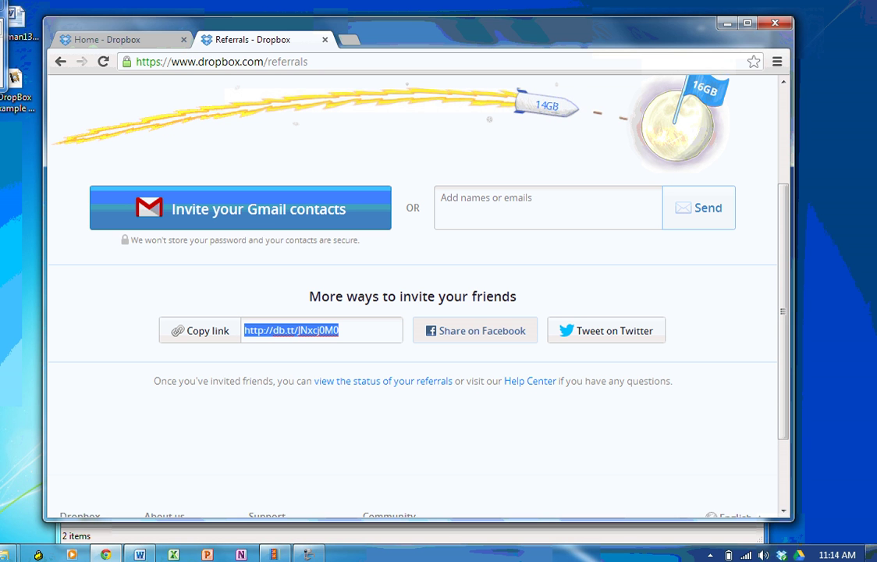
{"action": "left_click", "coordinate": [378, 29]}
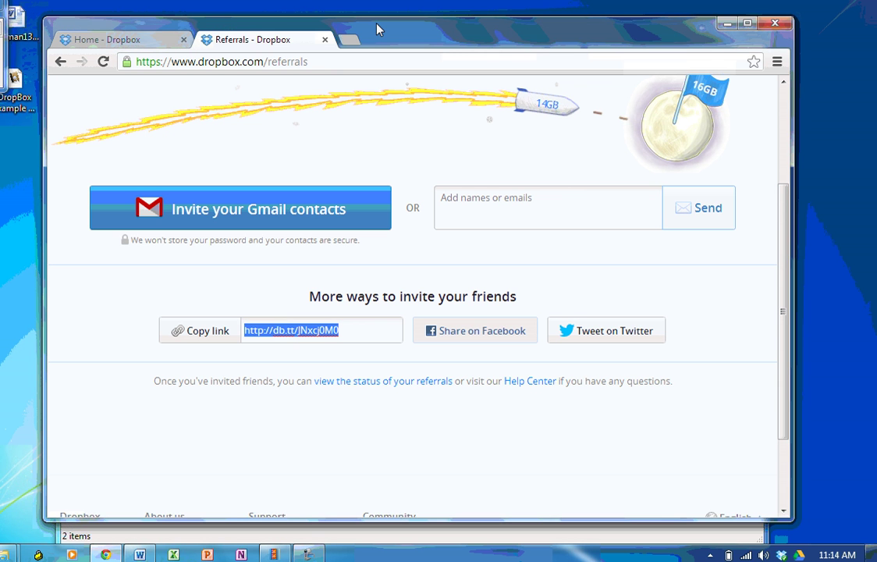
Step: Switch to Explorer and go up from the dump folder to the Dropbox folder
{"action": "key", "text": "alt+Tab"}
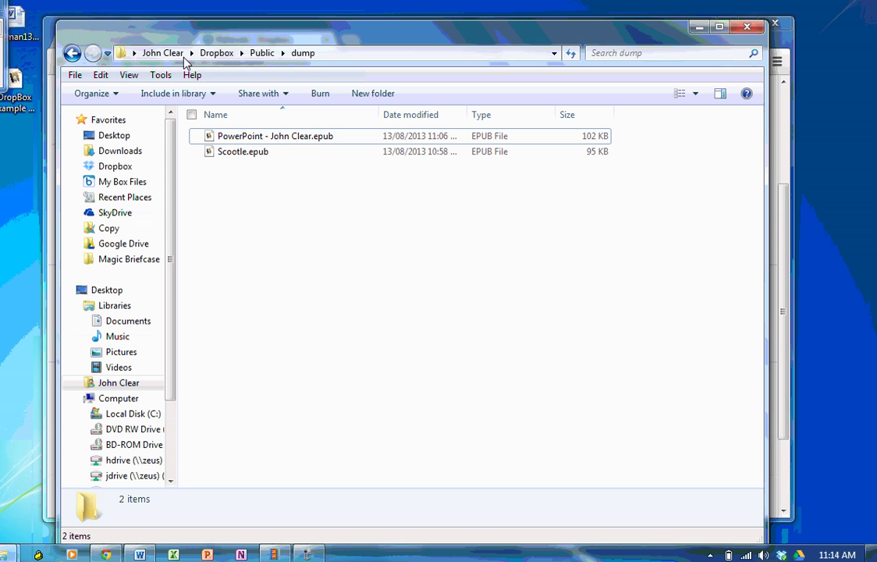
{"action": "left_click", "coordinate": [217, 53]}
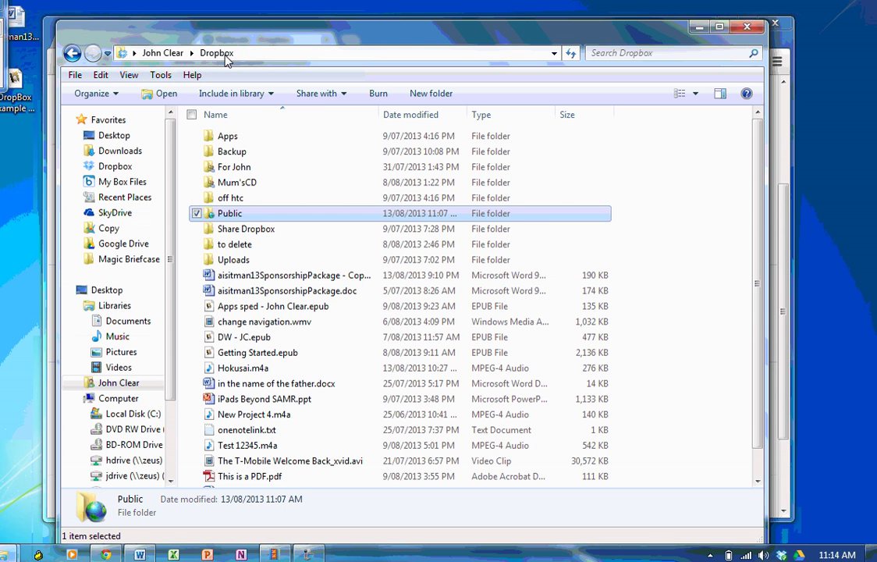
{"action": "left_click_drag", "start_coordinate": [255, 40], "coordinate": [659, 43]}
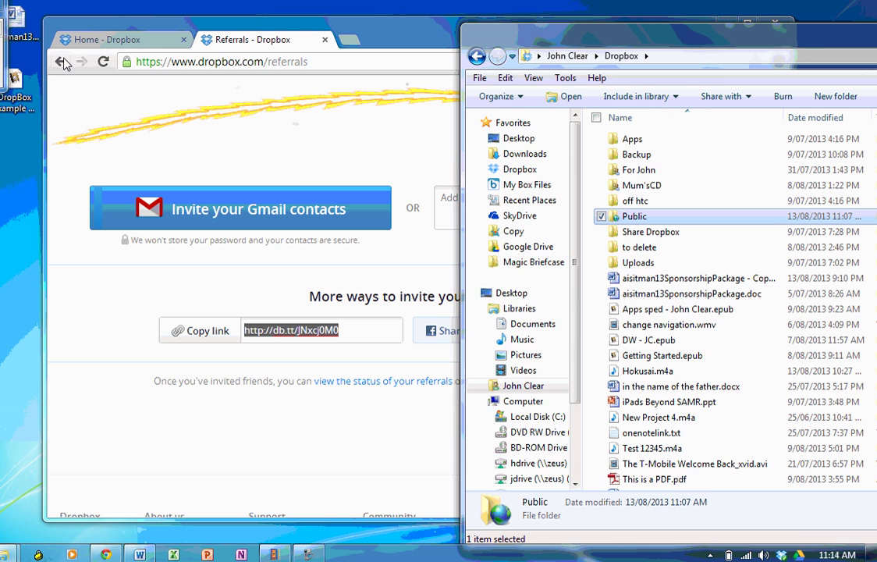
Step: Close the extra Get more space tab in Chrome and reposition the Dropbox folder window
{"action": "left_click", "coordinate": [152, 28]}
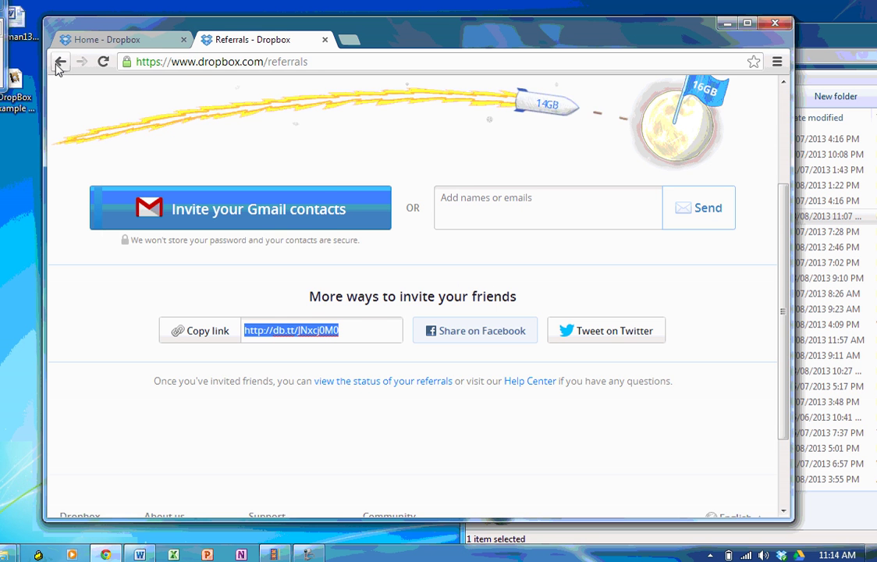
{"action": "left_click", "coordinate": [59, 62]}
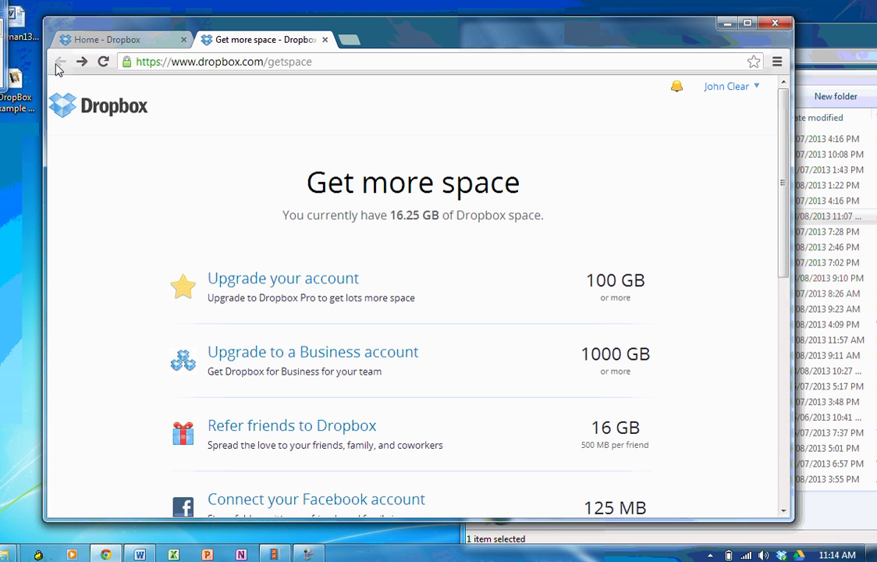
{"action": "left_click", "coordinate": [324, 39]}
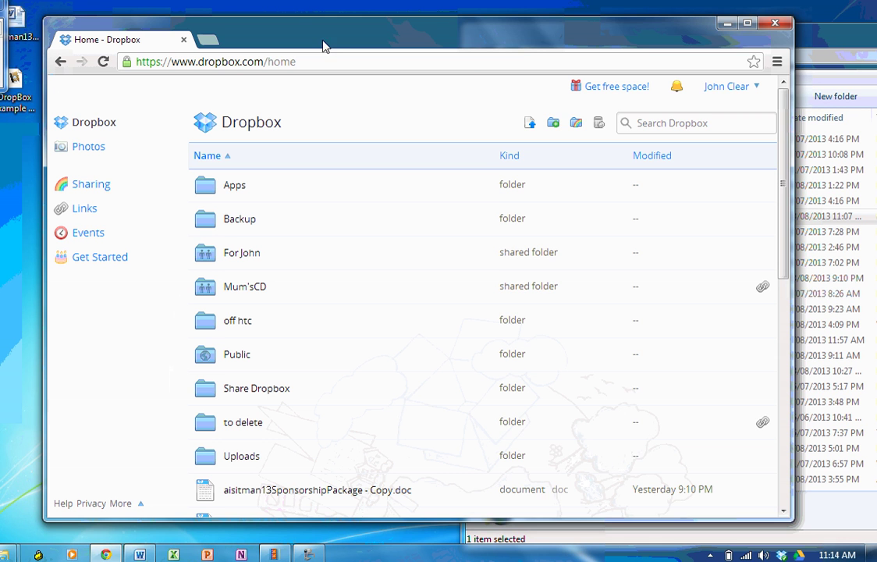
{"action": "key", "text": "alt+Tab"}
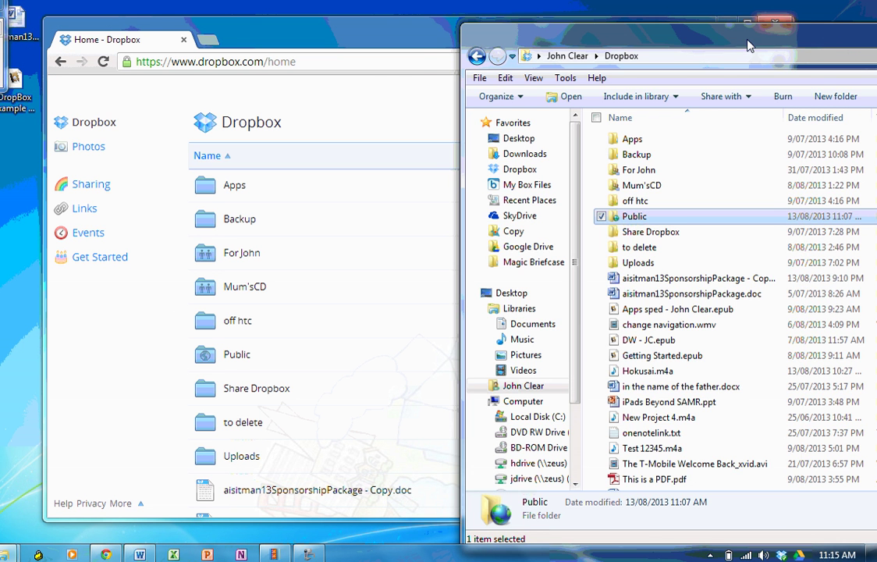
{"action": "left_click_drag", "start_coordinate": [748, 43], "coordinate": [668, 104]}
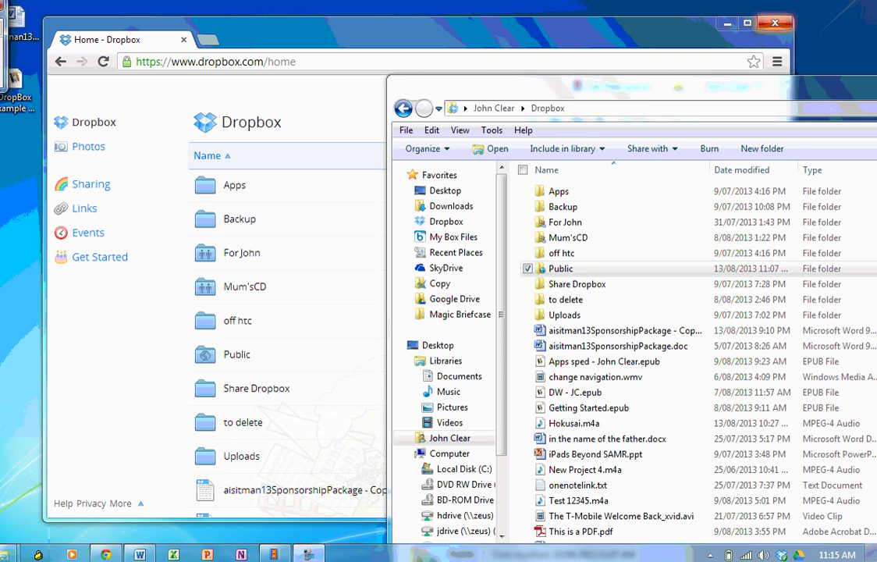
Step: Scroll the Dropbox web file list and place the Explorer Dropbox window beside it
{"action": "left_click", "coordinate": [147, 86]}
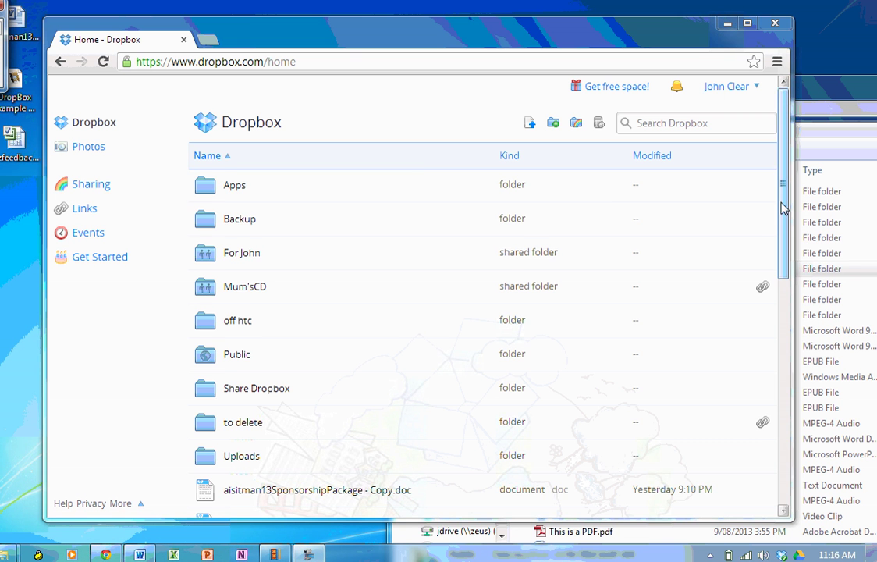
{"action": "left_click_drag", "start_coordinate": [781, 204], "coordinate": [784, 458]}
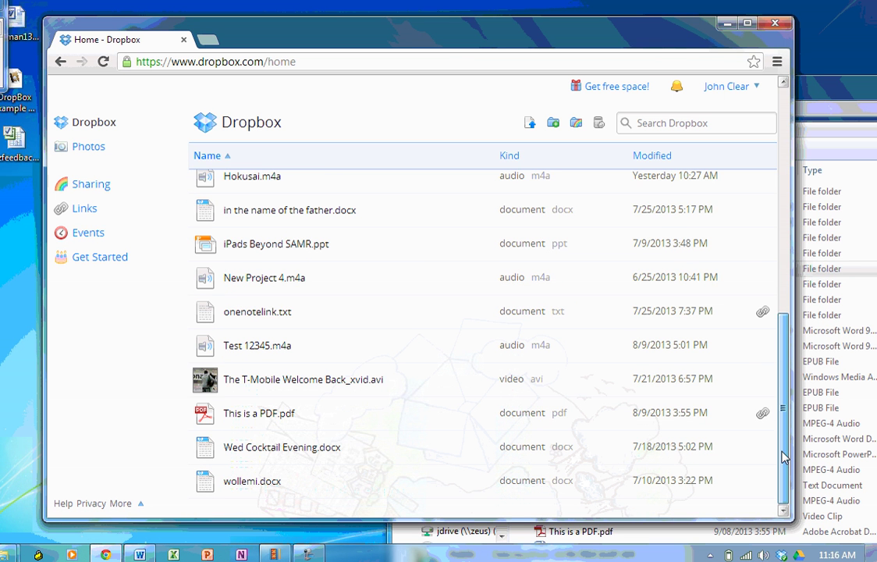
{"action": "left_click", "coordinate": [823, 93]}
{"action": "left_click_drag", "start_coordinate": [709, 92], "coordinate": [570, 19]}
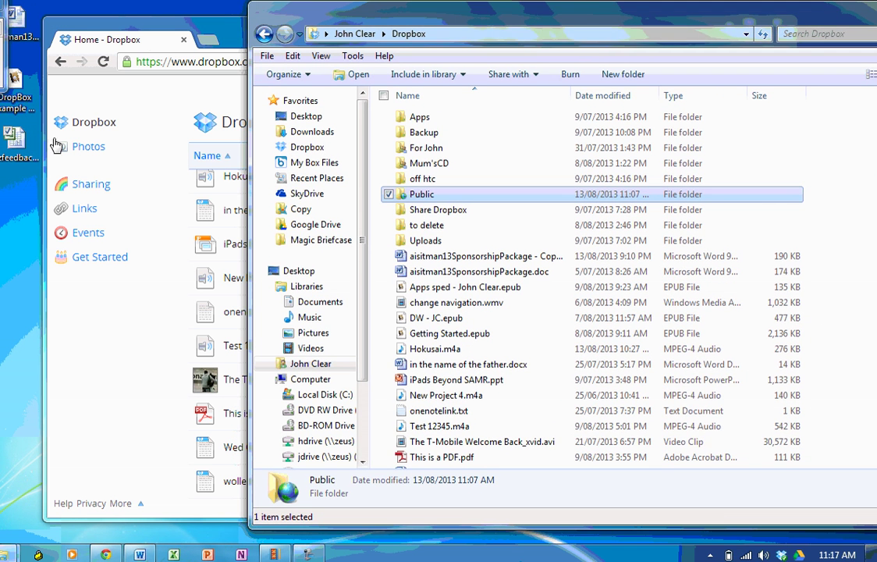
Step: Drag zzzfeedback.xls from the desktop into the Dropbox folder and check it on the web list
{"action": "left_click", "coordinate": [10, 140]}
{"action": "left_click_drag", "start_coordinate": [9, 141], "coordinate": [519, 401]}
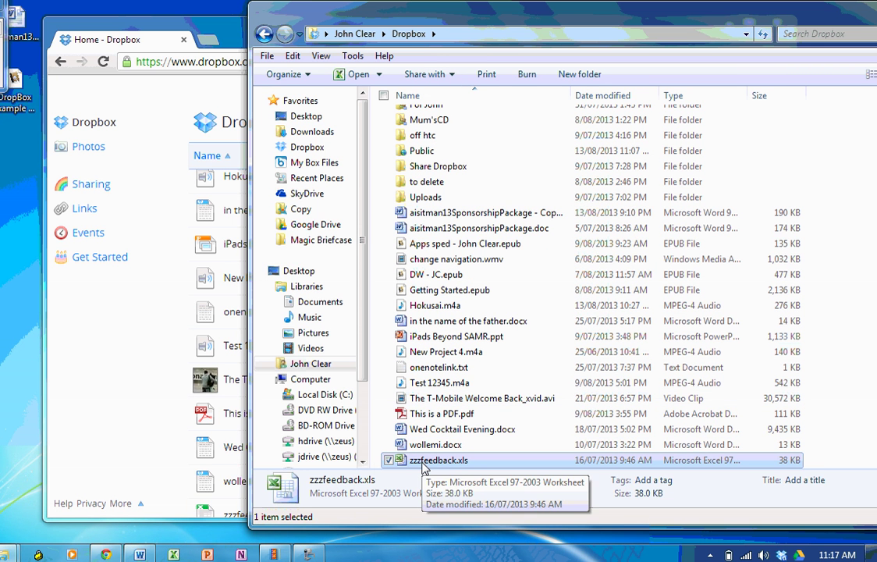
{"action": "left_click_drag", "start_coordinate": [424, 466], "coordinate": [230, 516]}
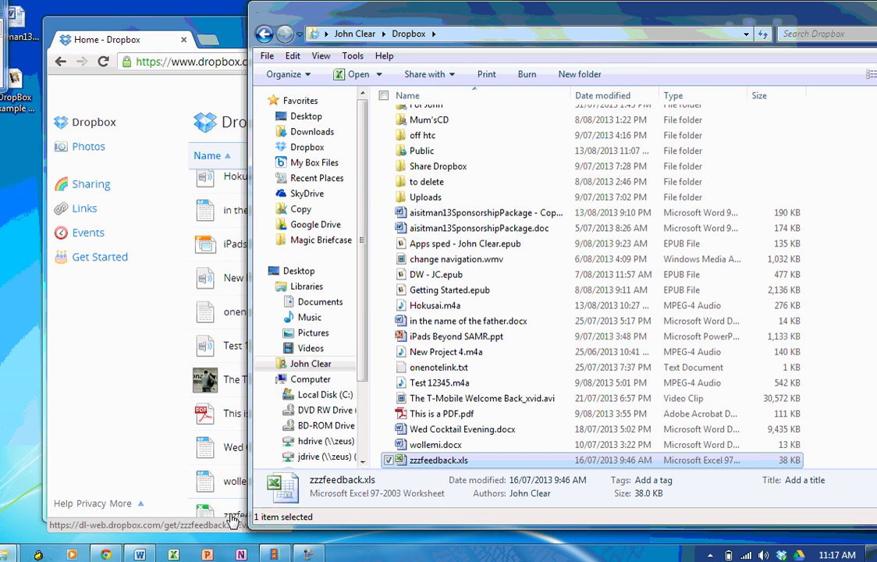
{"action": "left_click", "coordinate": [134, 390]}
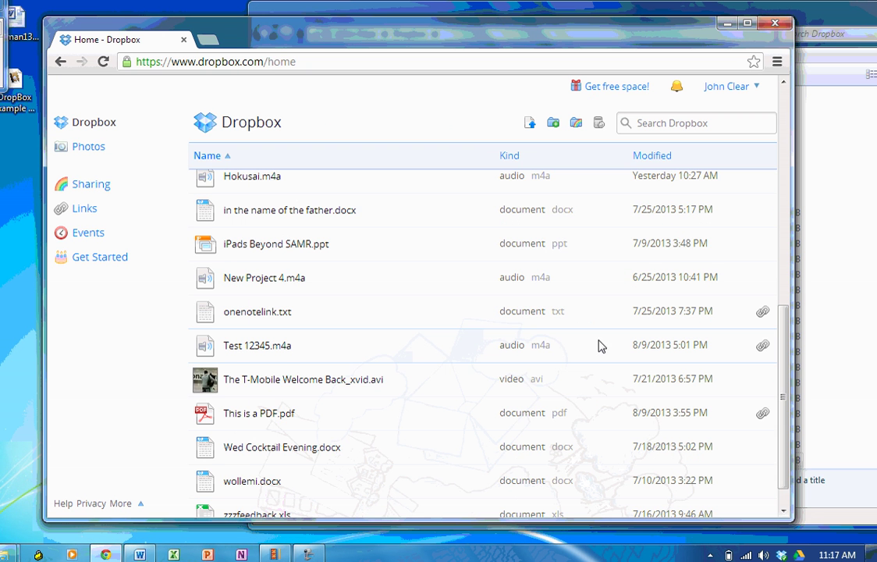
{"action": "left_click_drag", "start_coordinate": [785, 378], "coordinate": [785, 411]}
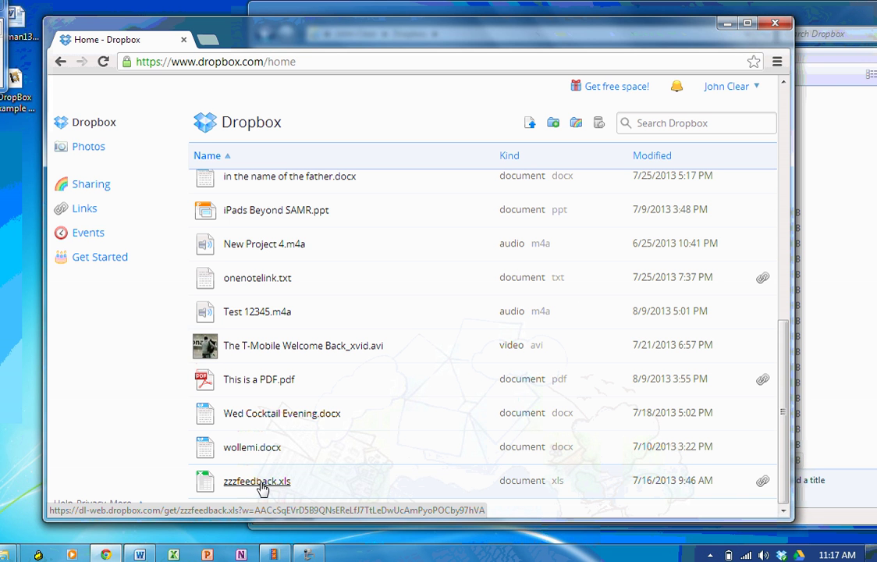
{"action": "left_click", "coordinate": [862, 351]}
{"action": "left_click", "coordinate": [131, 383]}
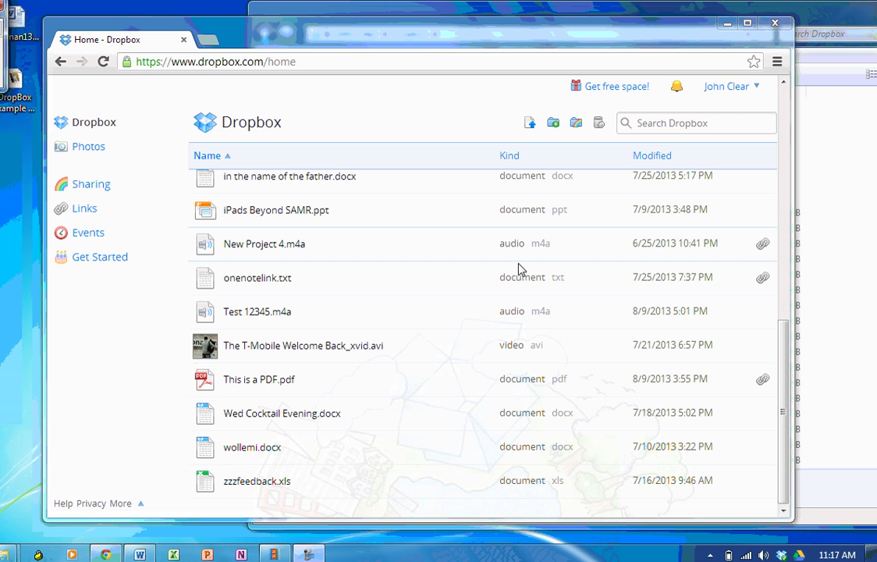
Step: Close the browser and delete zzzfeedback.xls from the Dropbox folder
{"action": "left_click", "coordinate": [781, 23]}
{"action": "left_click_drag", "start_coordinate": [740, 6], "coordinate": [529, 22]}
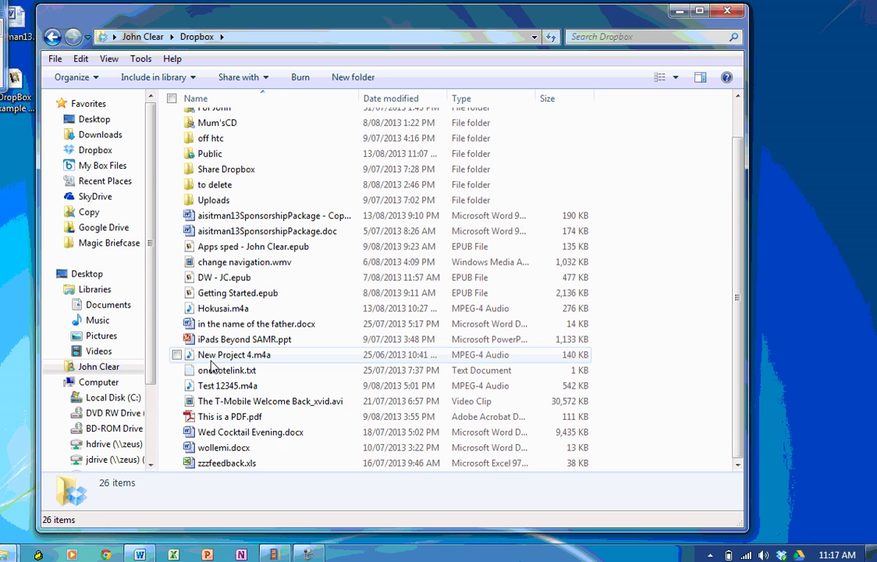
{"action": "left_click", "coordinate": [227, 465]}
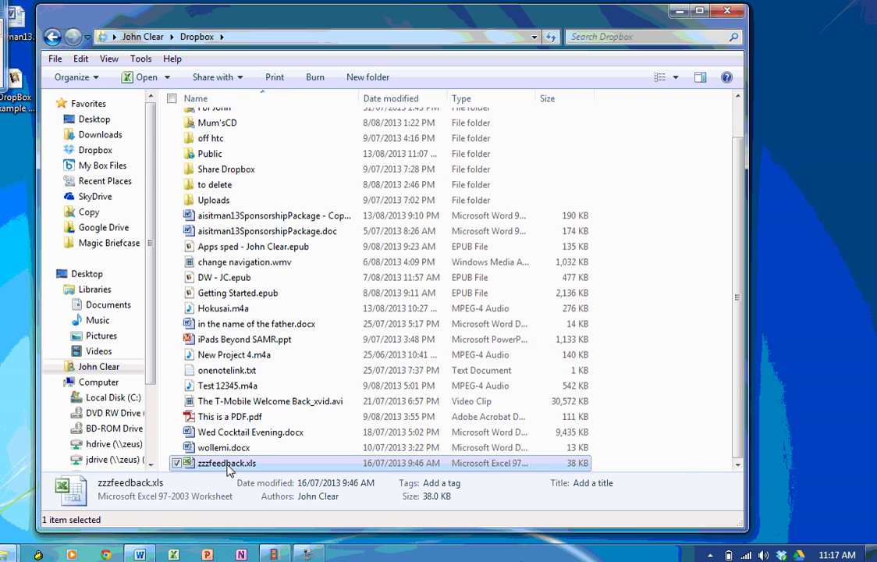
{"action": "key", "text": "Delete"}
{"action": "key", "text": "Return"}
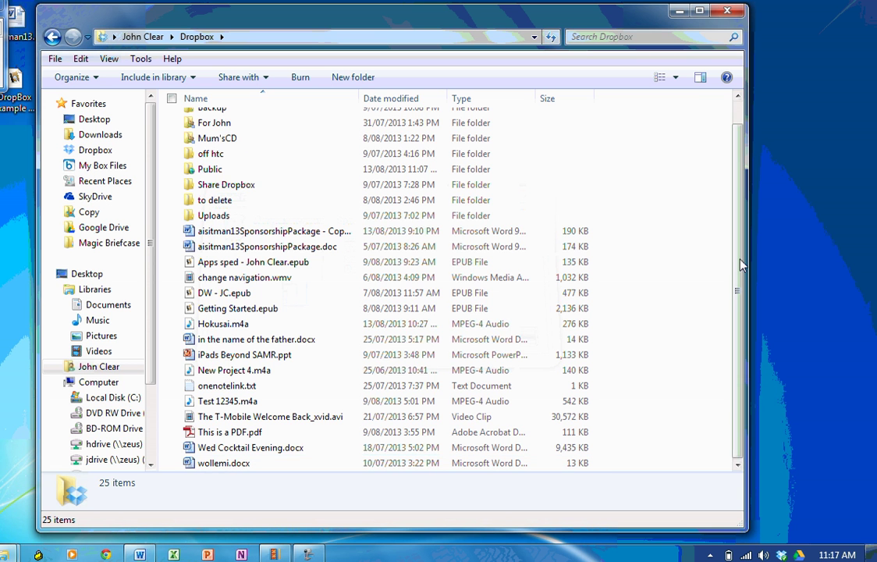
{"action": "scroll", "coordinate": [742, 226], "scroll_direction": "up", "scroll_amount": 1}
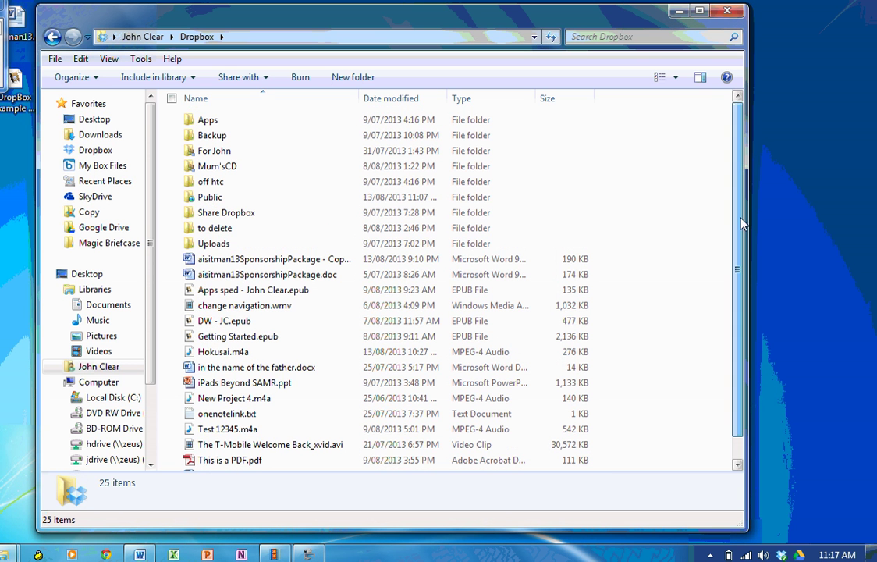
Step: Open the Public folder and copy the public link of 1 home button_x264.mp4
{"action": "double_click", "coordinate": [211, 198]}
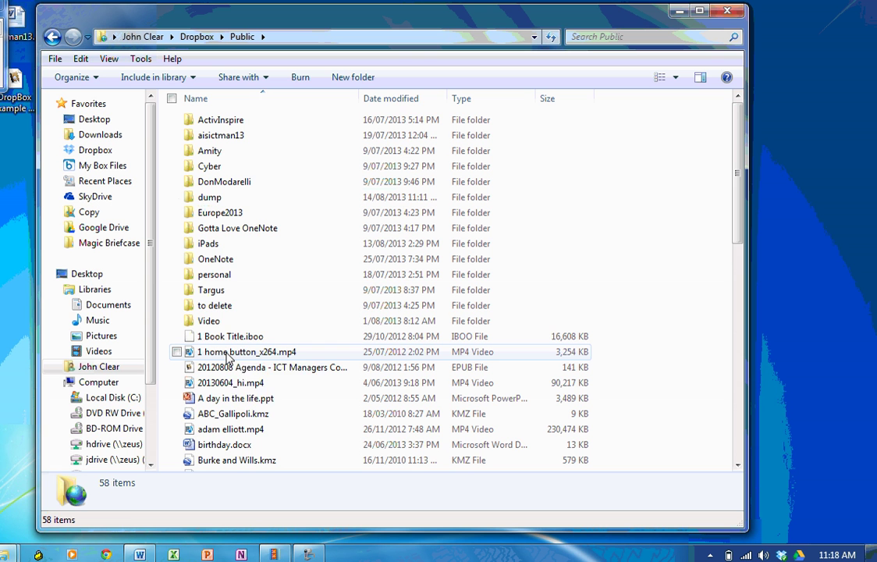
{"action": "mouse_move", "coordinate": [228, 355]}
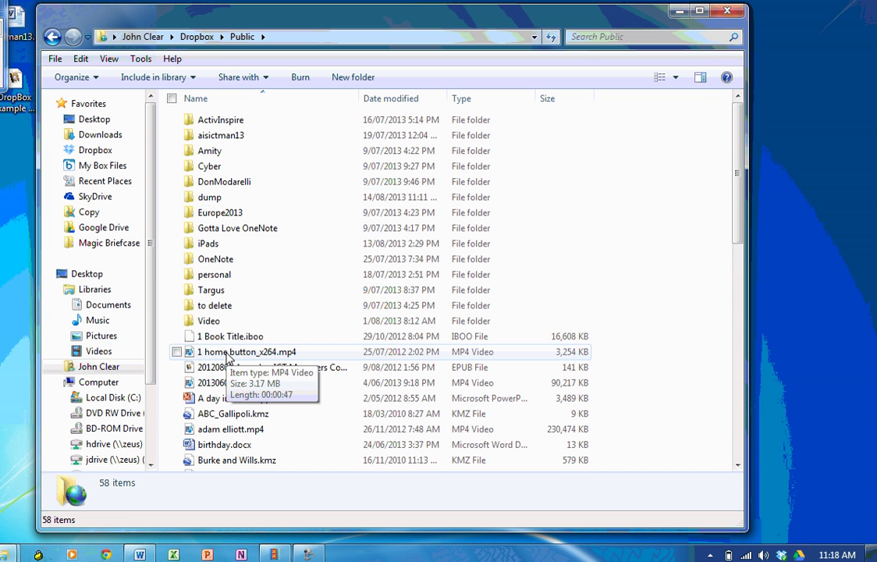
{"action": "left_click", "coordinate": [225, 352]}
{"action": "right_click", "coordinate": [226, 353]}
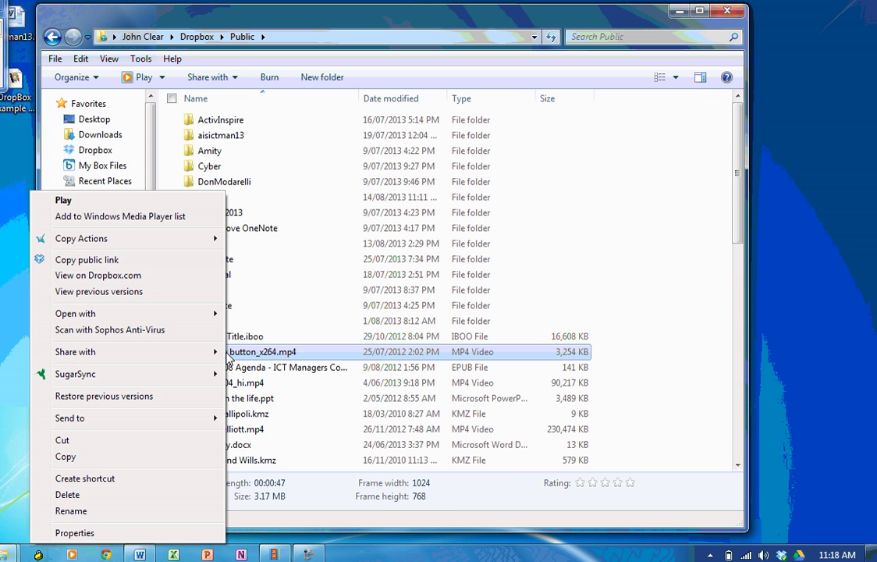
{"action": "left_click", "coordinate": [94, 263]}
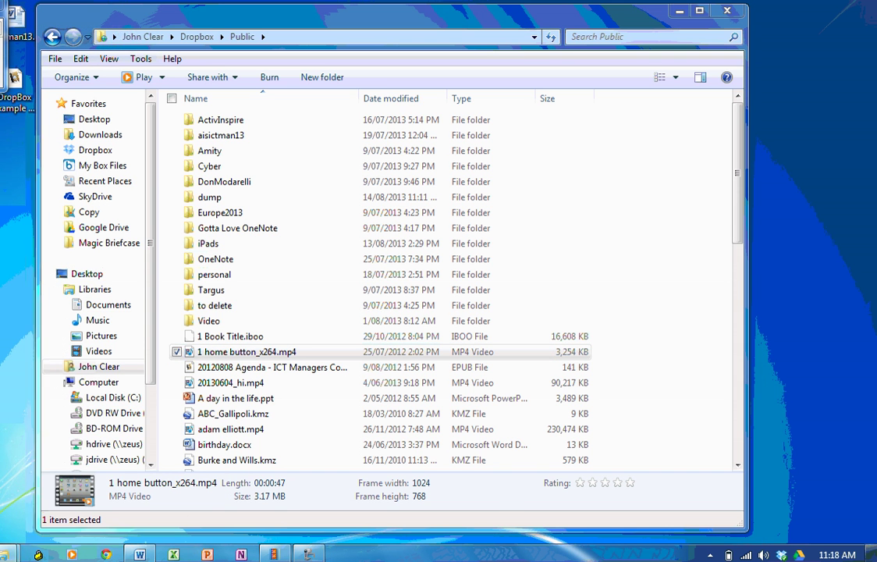
{"action": "key", "text": "super"}
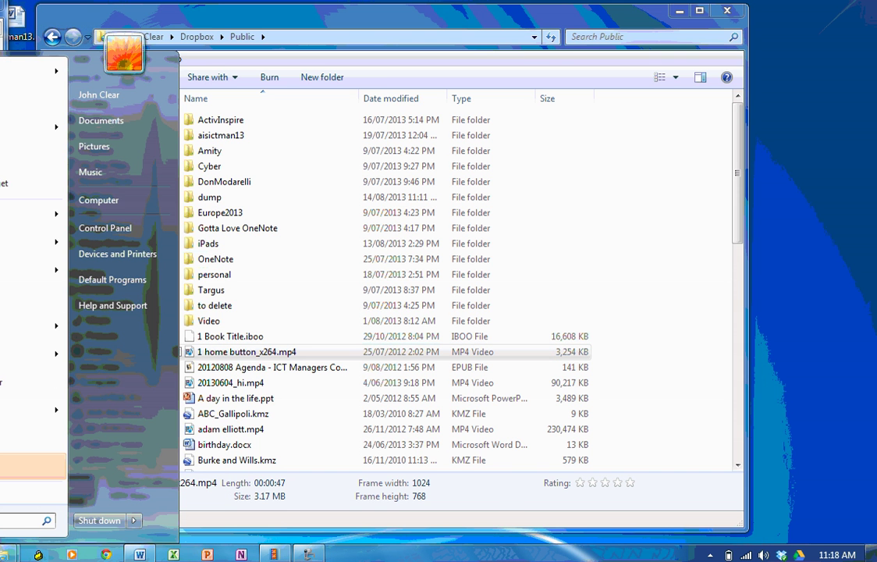
Step: Paste the 1 home button_x264.mp4 public link into a new Notepad note
{"action": "left_click", "coordinate": [4, 74]}
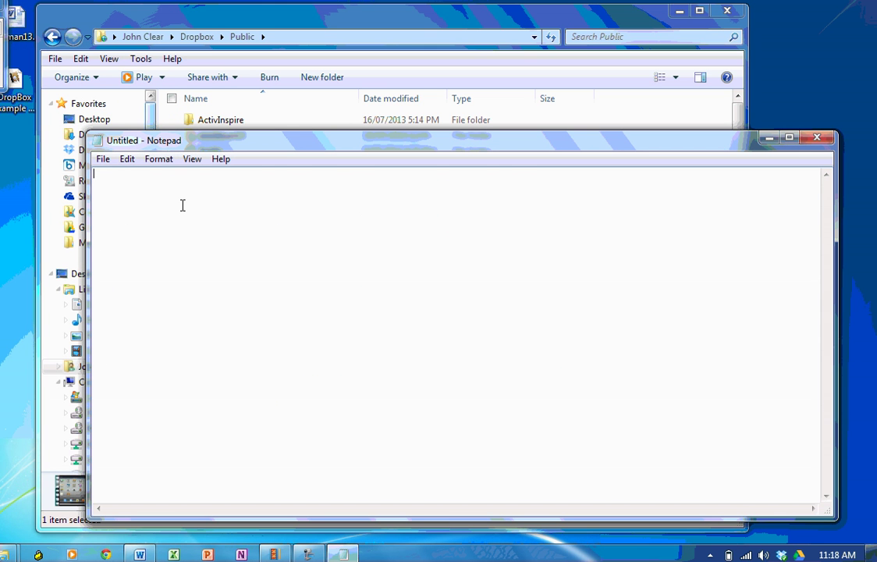
{"action": "key", "text": "ctrl+v"}
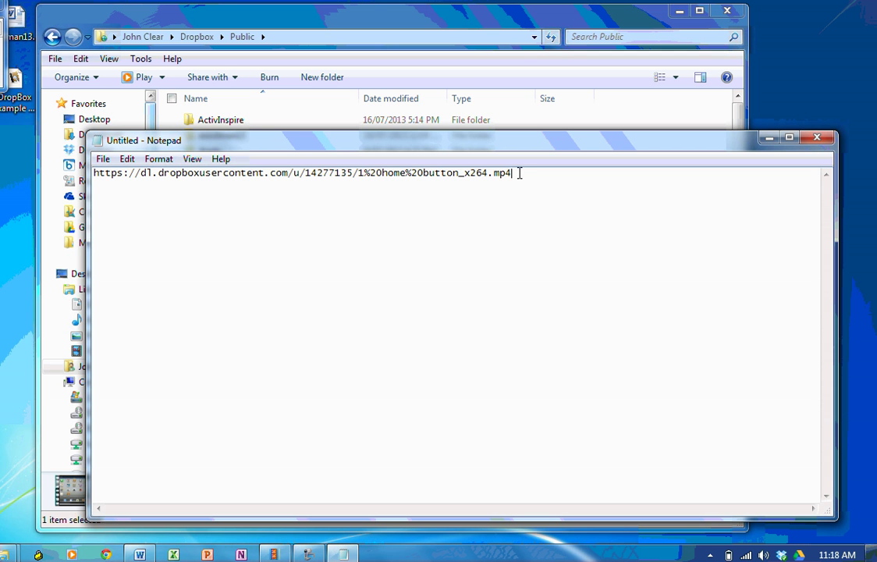
Step: Load tinyurl.com in a new Chrome tab, then return to the Public folder window
{"action": "left_click", "coordinate": [107, 555]}
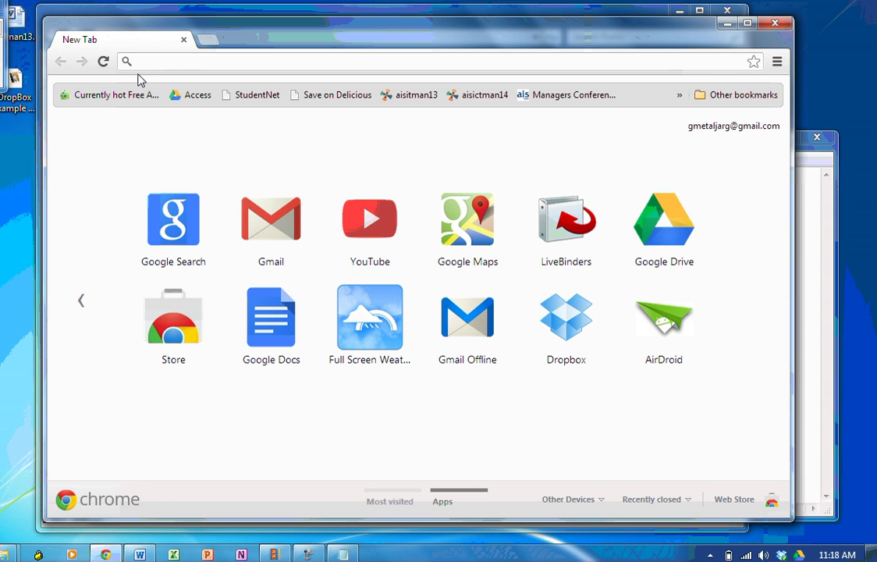
{"action": "type", "text": "tiny"}
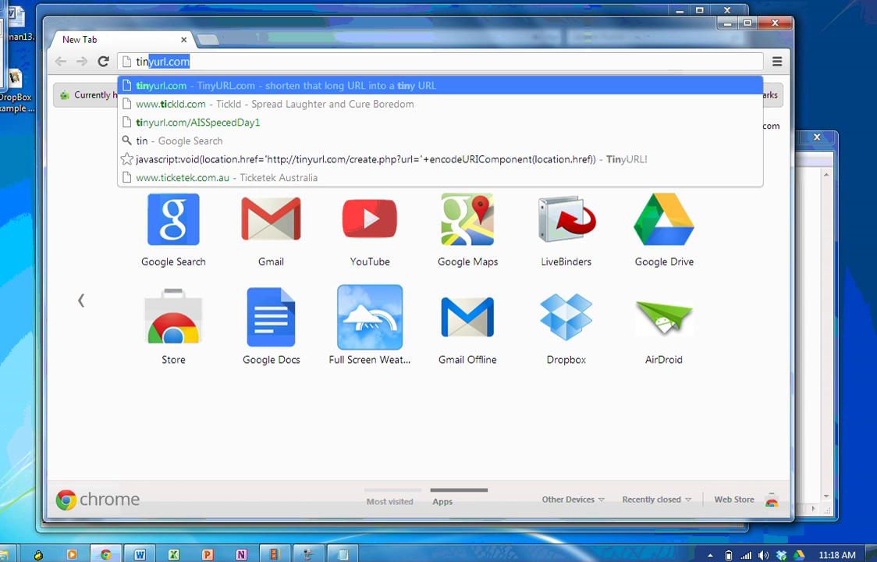
{"action": "type", "text": "url.com"}
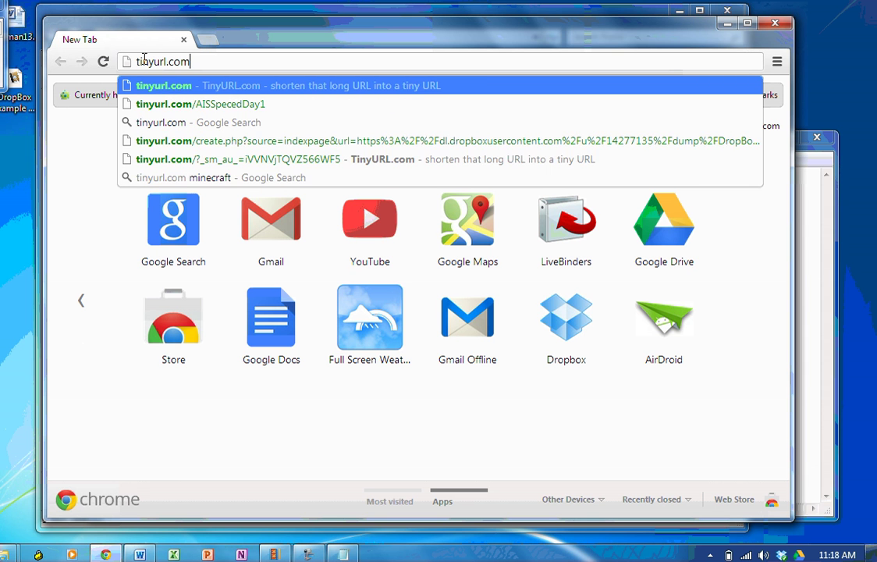
{"action": "key", "text": "Return"}
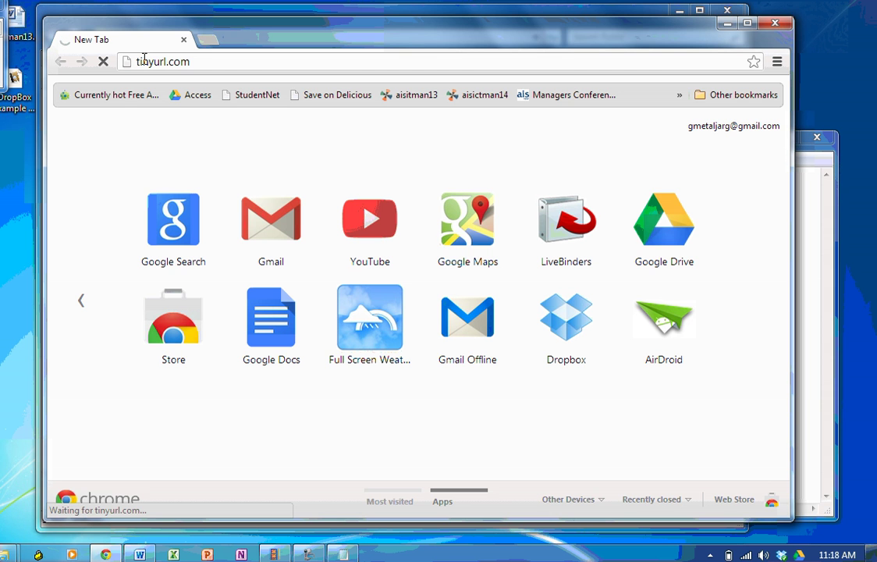
{"action": "left_click", "coordinate": [341, 554]}
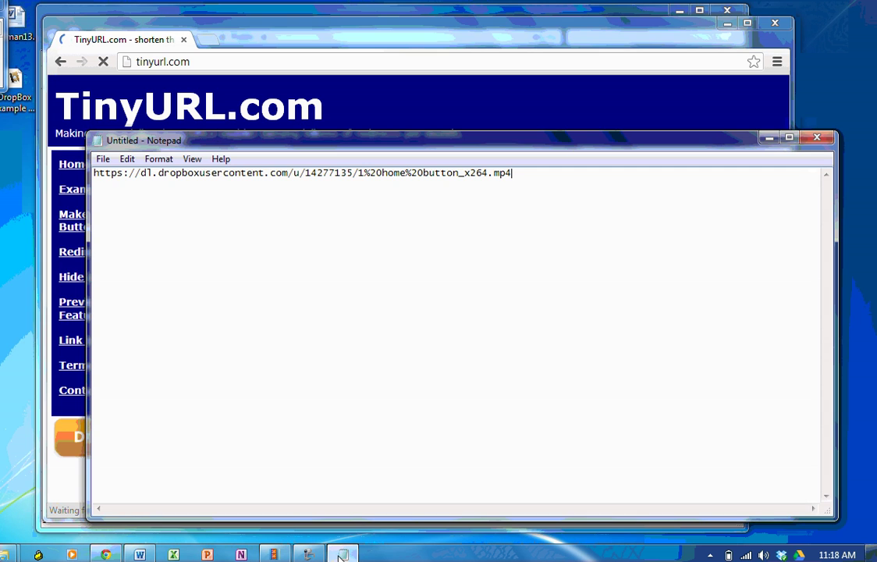
{"action": "key", "text": "alt+Tab"}
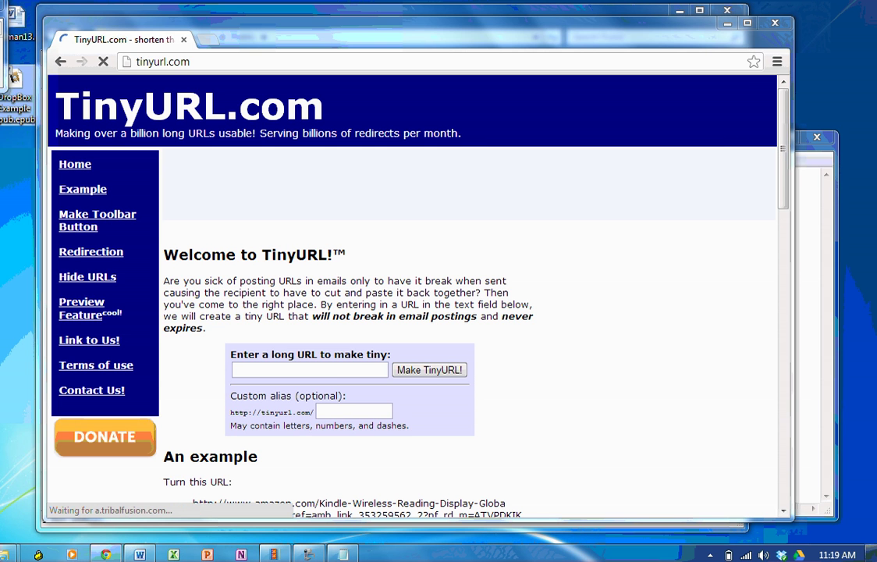
{"action": "key", "text": "alt+Tab"}
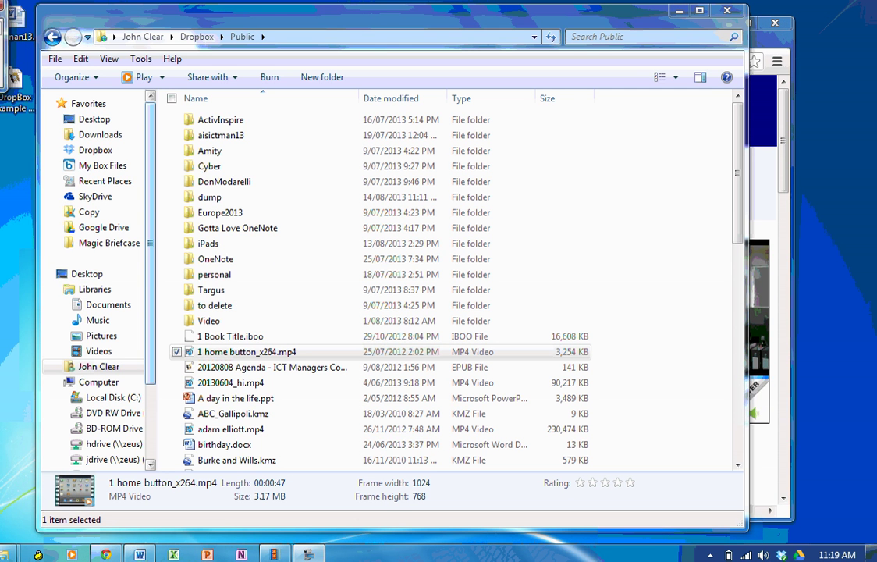
Step: Drag DropBox Example epub.epub from the desktop into Public and copy its public link
{"action": "left_click_drag", "start_coordinate": [270, 24], "coordinate": [277, 26]}
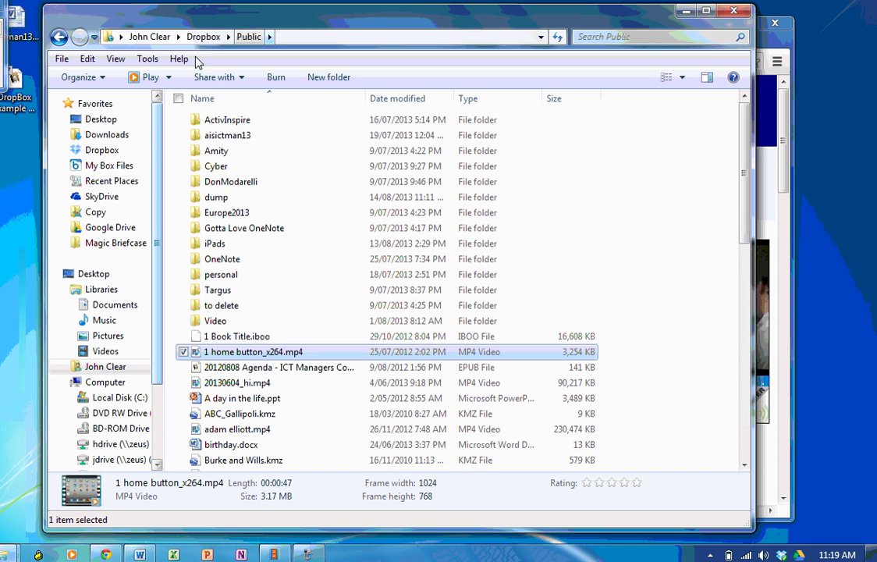
{"action": "left_click", "coordinate": [22, 92]}
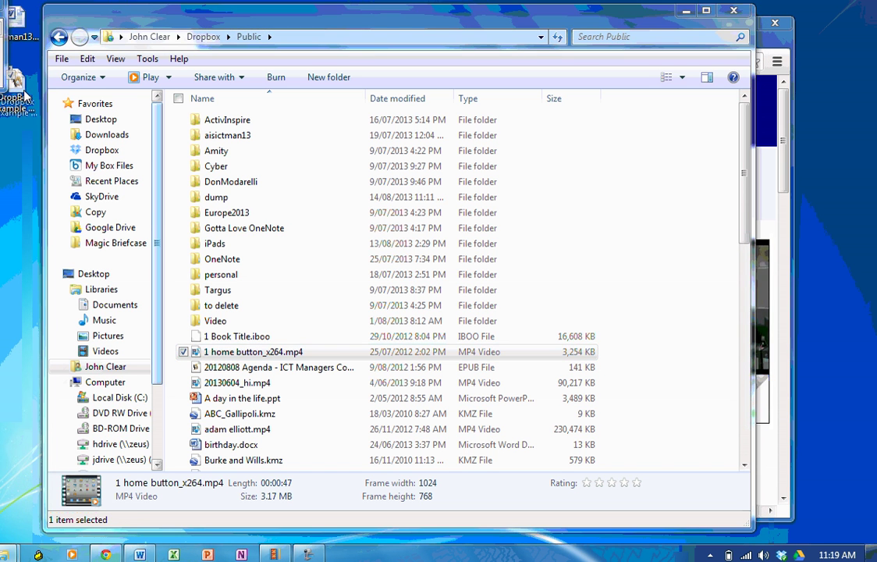
{"action": "left_click_drag", "start_coordinate": [24, 94], "coordinate": [325, 415]}
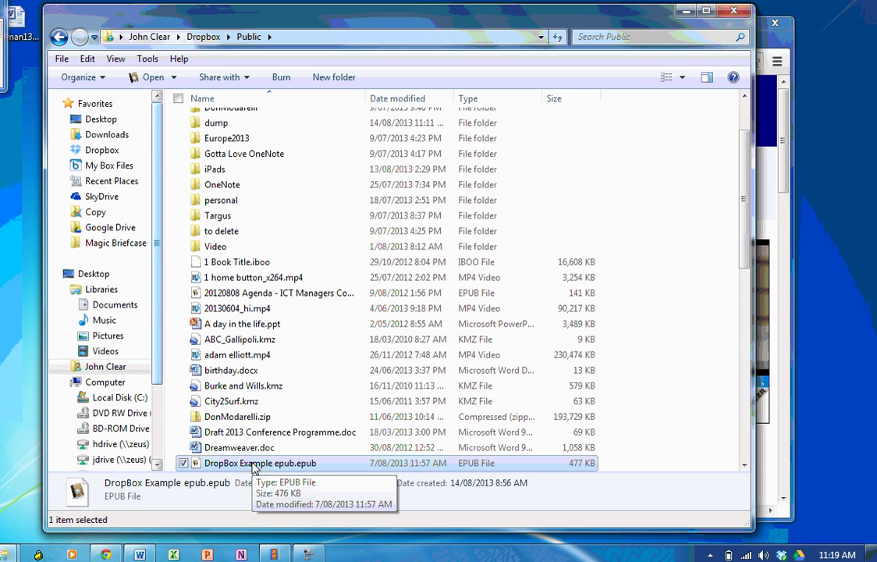
{"action": "right_click", "coordinate": [252, 464]}
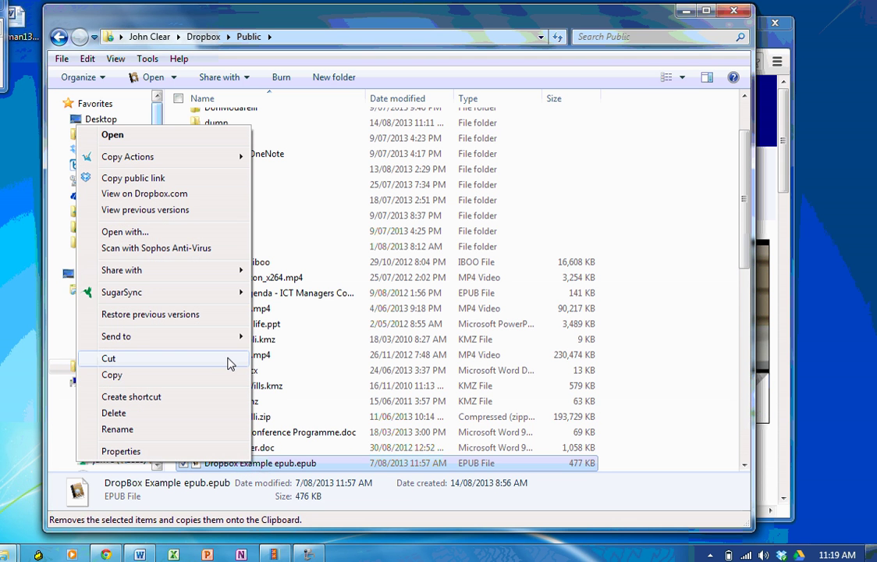
{"action": "left_click", "coordinate": [191, 181]}
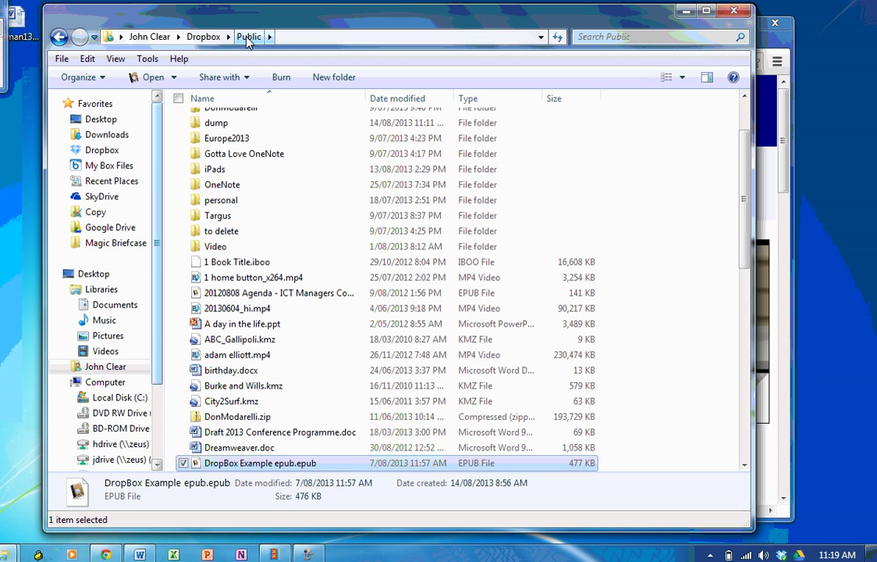
Step: Paste the epub link into TinyURL, enter custom alias aisdbeepub, and submit it
{"action": "left_click", "coordinate": [106, 554]}
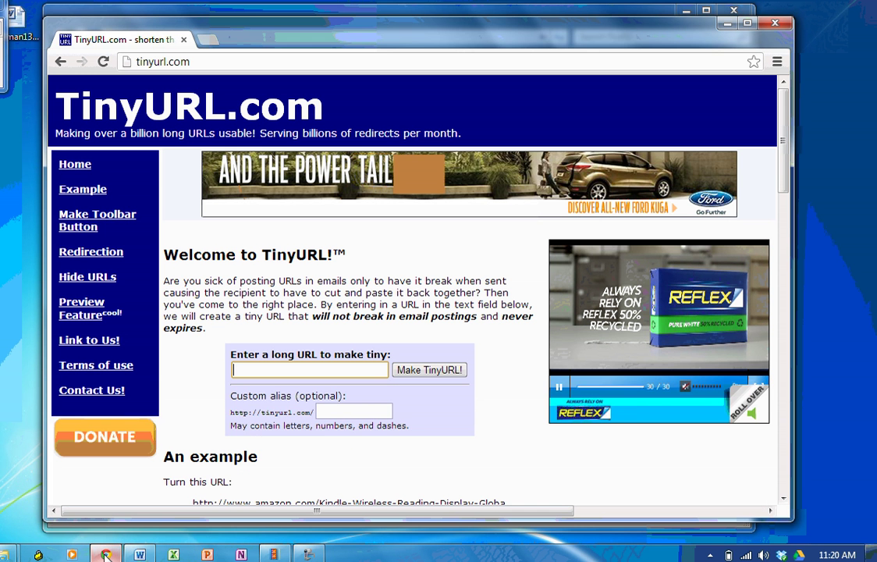
{"action": "left_click", "coordinate": [288, 370]}
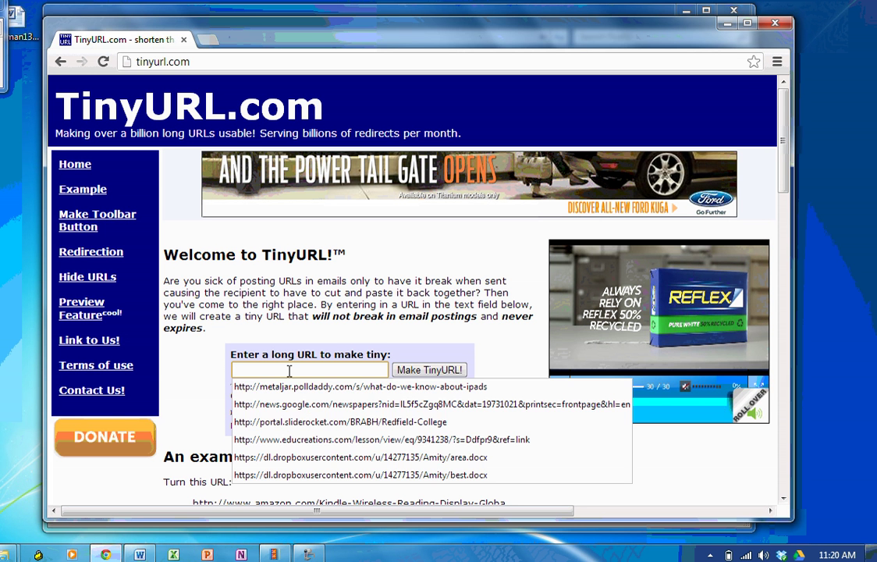
{"action": "key", "text": "ctrl+v"}
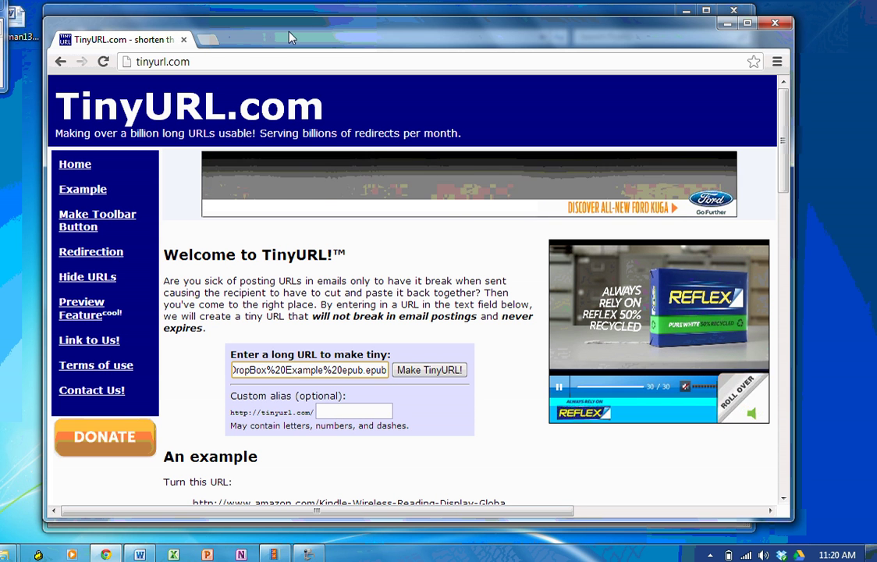
{"action": "left_click_drag", "start_coordinate": [289, 37], "coordinate": [583, 58]}
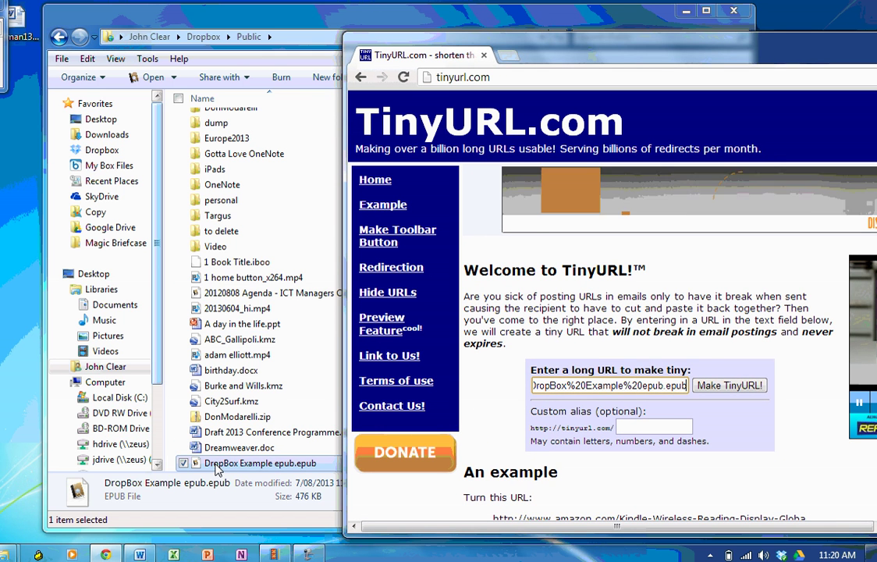
{"action": "left_click", "coordinate": [645, 425]}
{"action": "type", "text": "ais"}
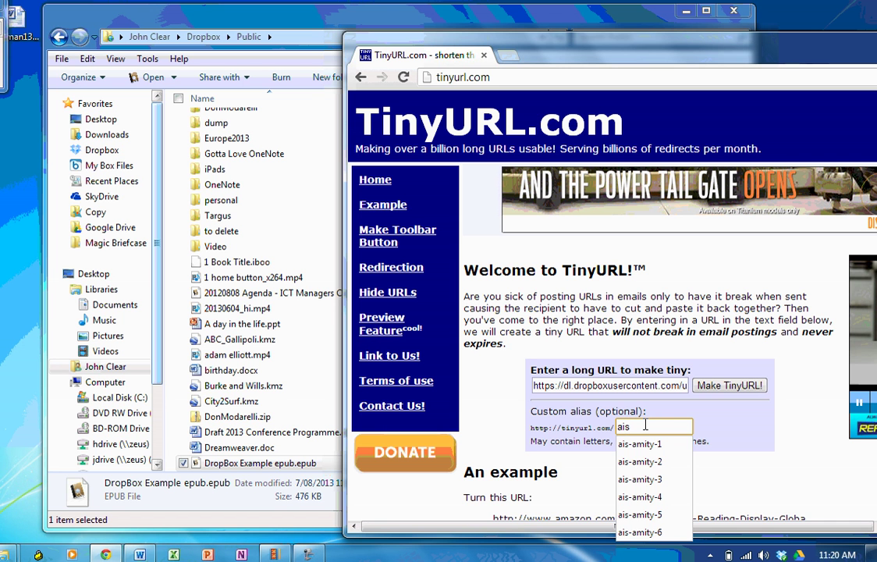
{"action": "type", "text": "dbe"}
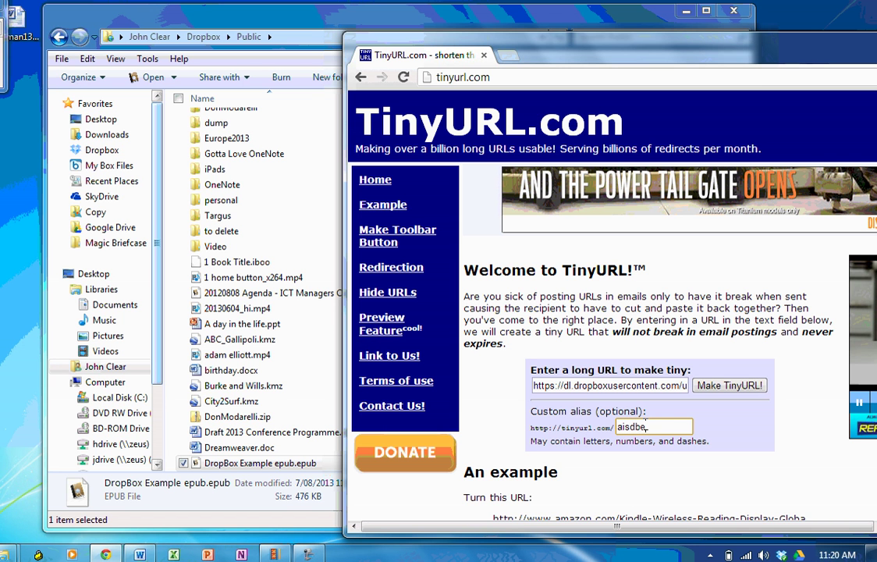
{"action": "type", "text": "epu"}
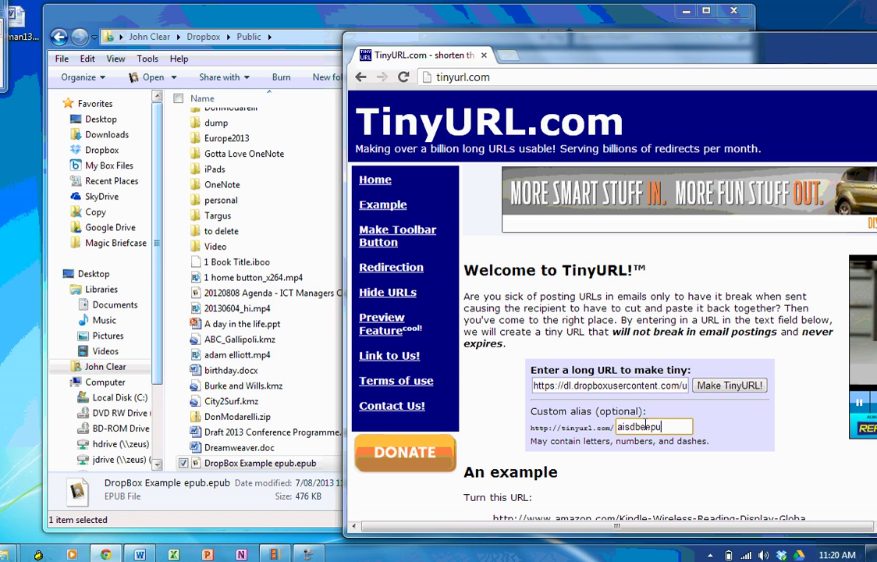
{"action": "type", "text": "b"}
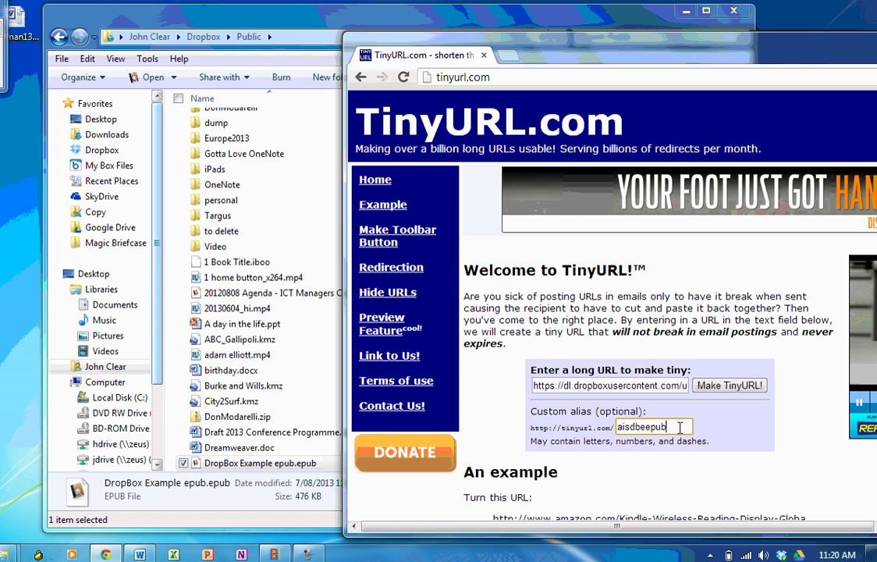
{"action": "left_click", "coordinate": [726, 387]}
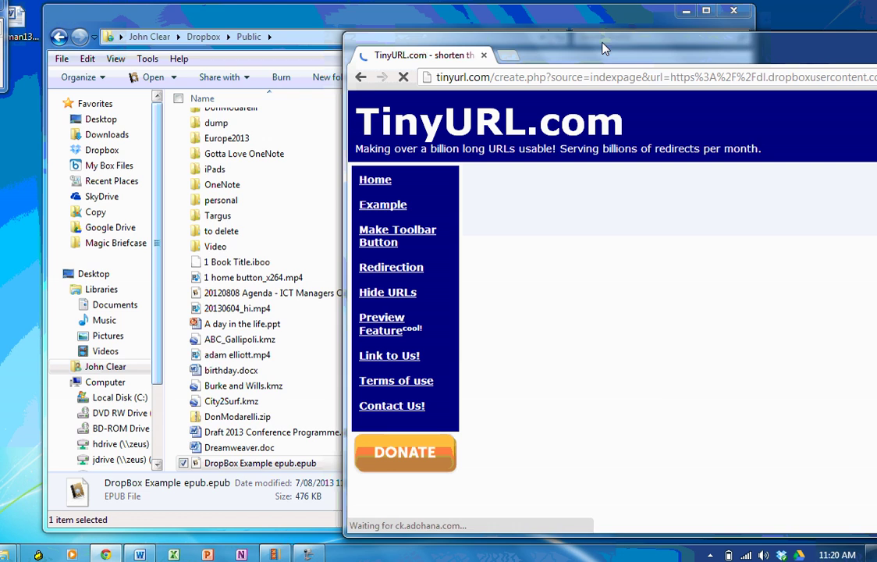
Step: Move the Chrome window left while the tinyurl.com/aisdbeepub result page loads
{"action": "left_click_drag", "start_coordinate": [603, 45], "coordinate": [284, 23]}
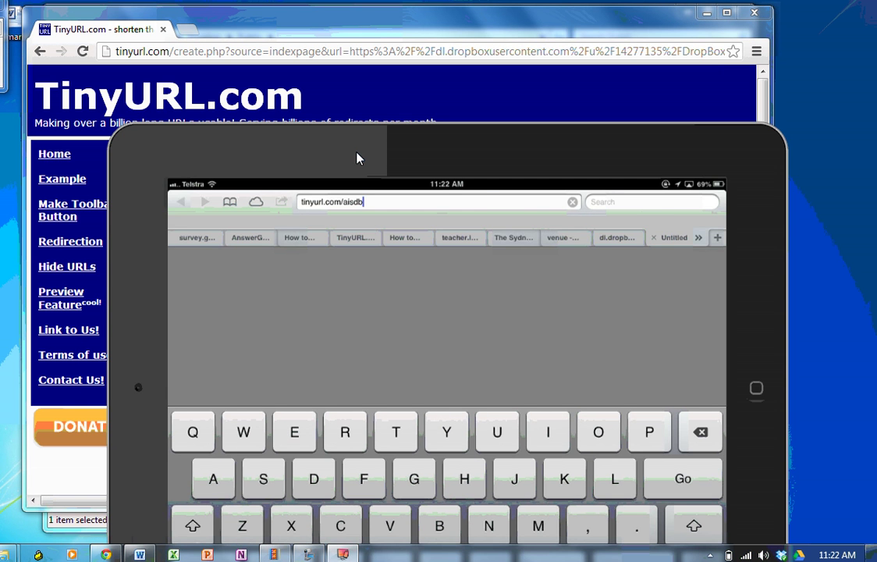
Step: Finish entering tinyurl.com/aisdbeepub in iPad Safari and go, so the EPUB opens in iBooks
{"action": "left_click_drag", "start_coordinate": [357, 159], "coordinate": [308, 57]}
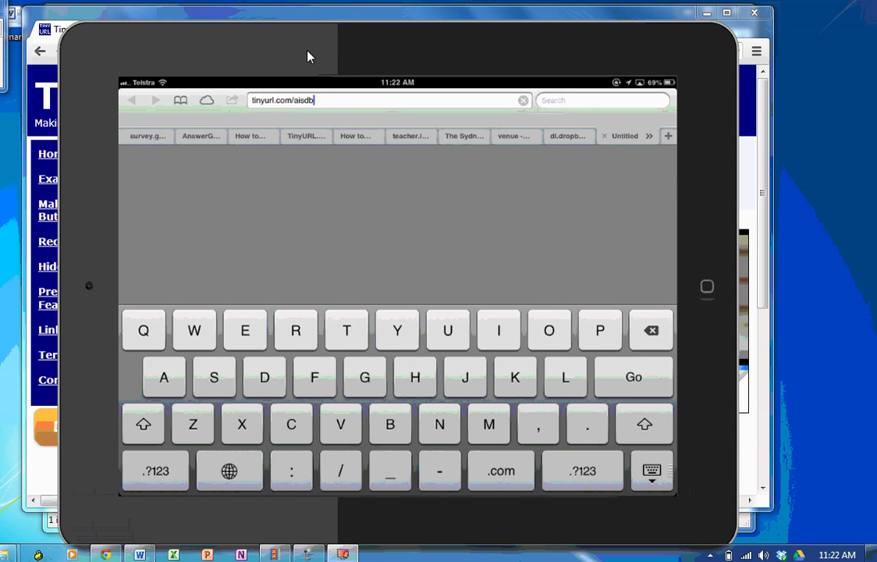
{"action": "type", "text": "eepub"}
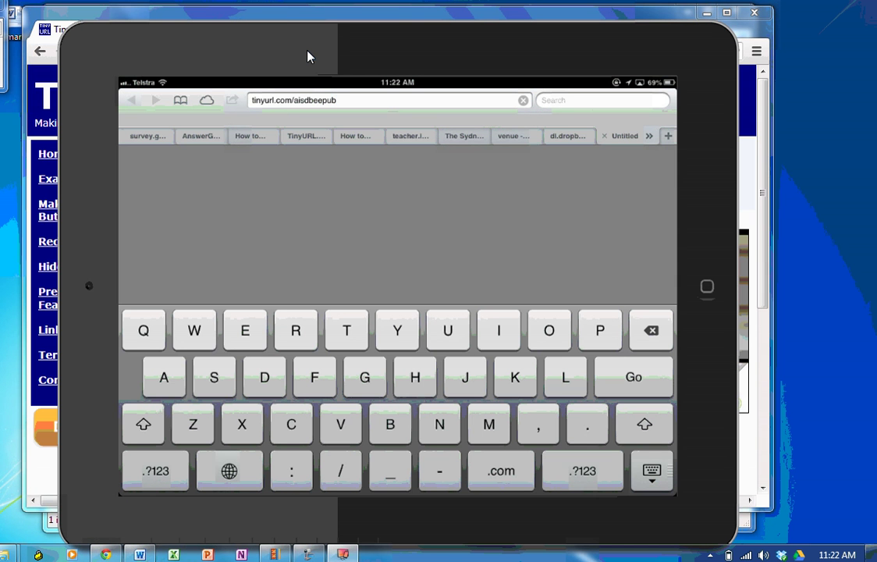
{"action": "key", "text": "Return"}
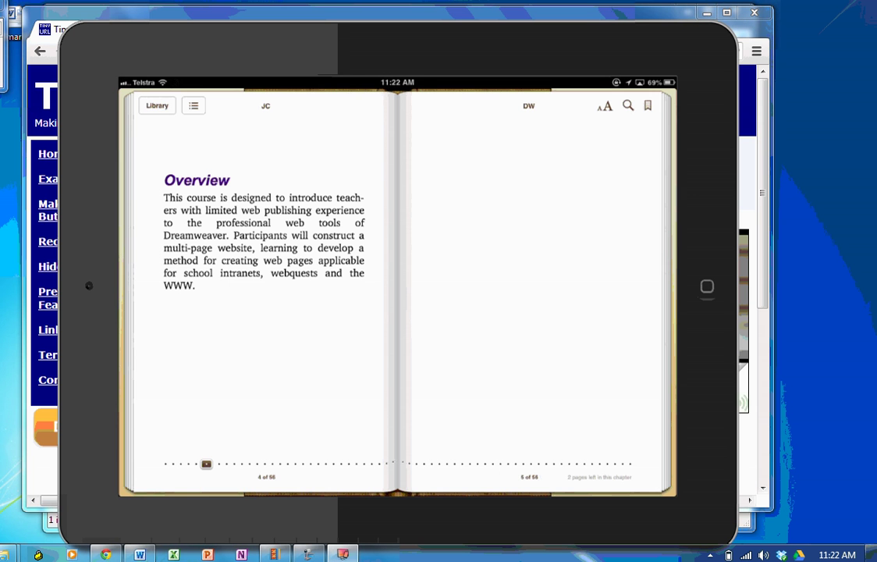
Step: Select 'designed to introduce teachers' on the Overview page, have it spoken aloud, then deselect
{"action": "double_click", "coordinate": [201, 198]}
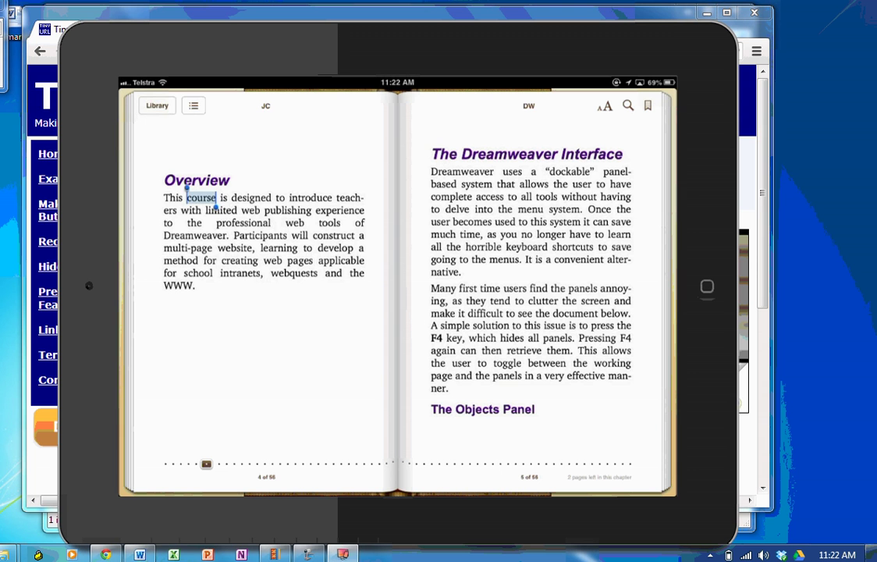
{"action": "double_click", "coordinate": [250, 198]}
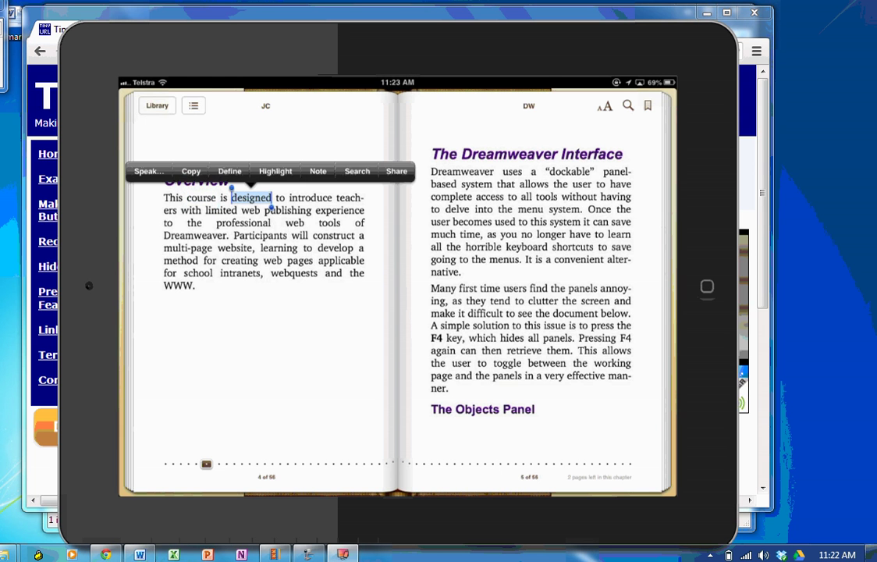
{"action": "left_click_drag", "start_coordinate": [272, 205], "coordinate": [178, 214]}
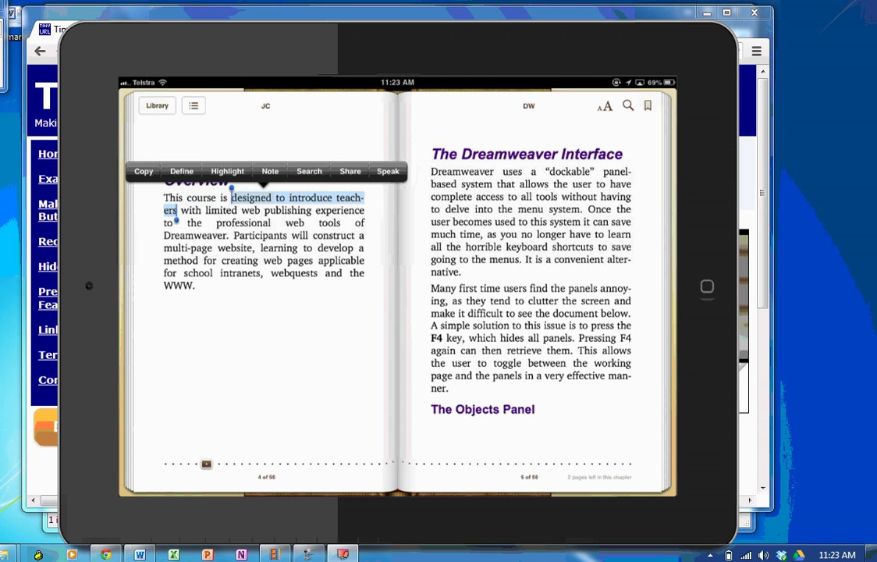
{"action": "left_click", "coordinate": [387, 171]}
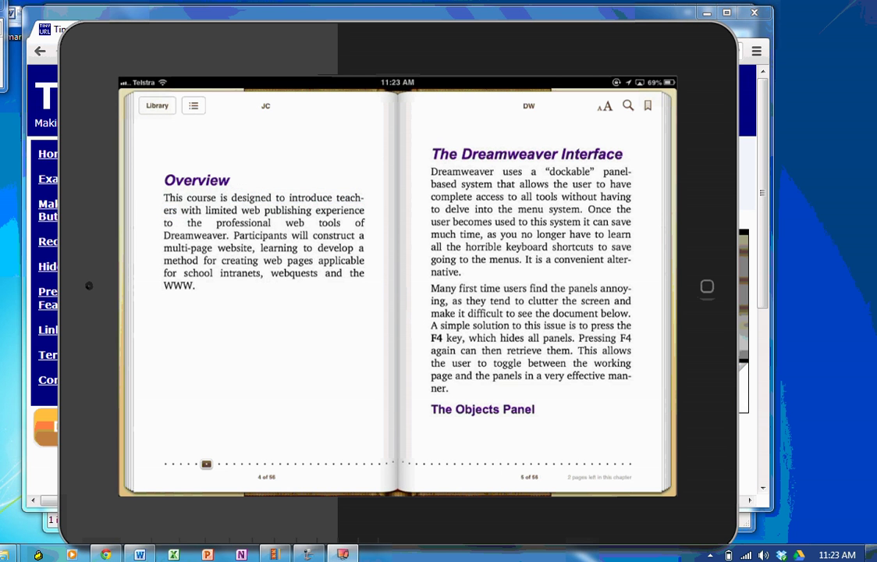
{"action": "double_click", "coordinate": [310, 197]}
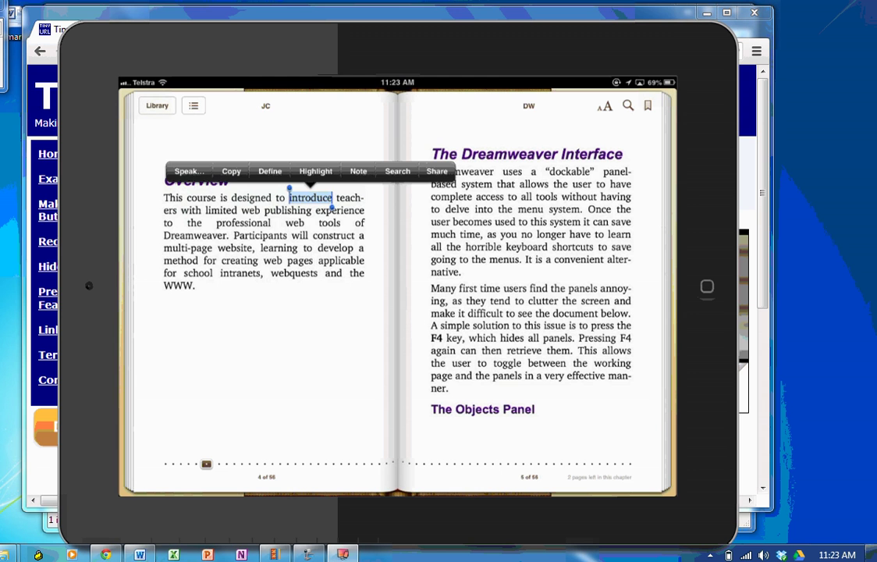
{"action": "left_click_drag", "start_coordinate": [332, 207], "coordinate": [176, 218]}
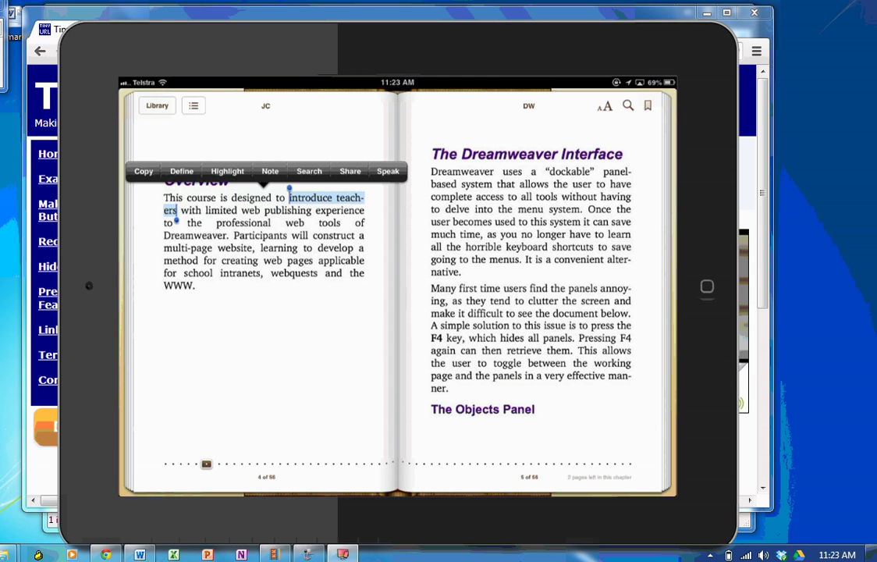
{"action": "left_click", "coordinate": [117, 199]}
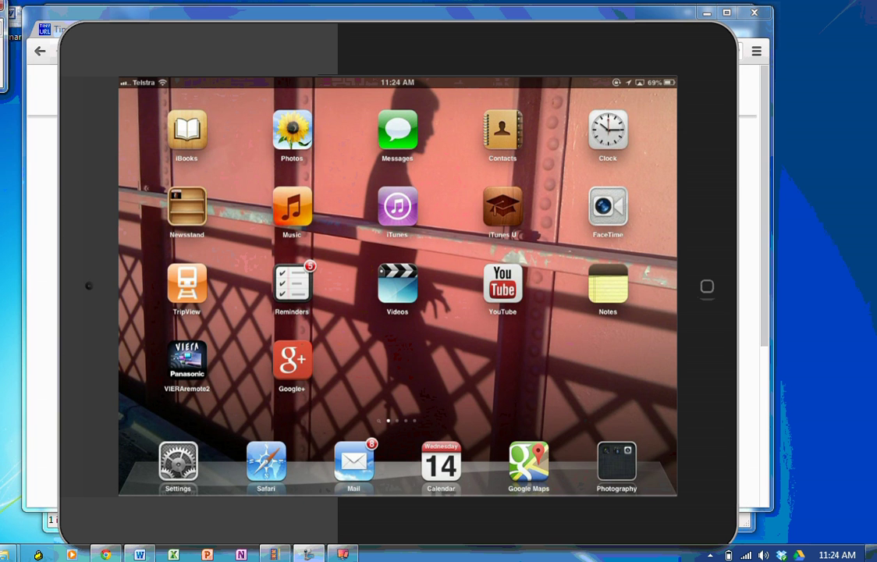
Step: Bring the Chrome window with the ePubs Google Sites page to the front
{"action": "left_click", "coordinate": [41, 199]}
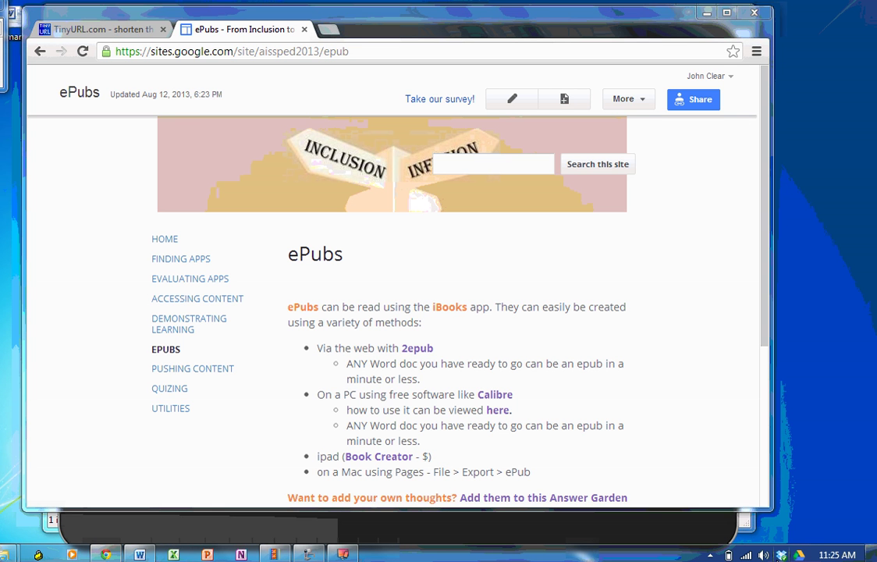
Step: Open the Public folder inside the Dropbox folder from the tray icon
{"action": "left_click", "coordinate": [781, 555]}
{"action": "left_click", "coordinate": [720, 519]}
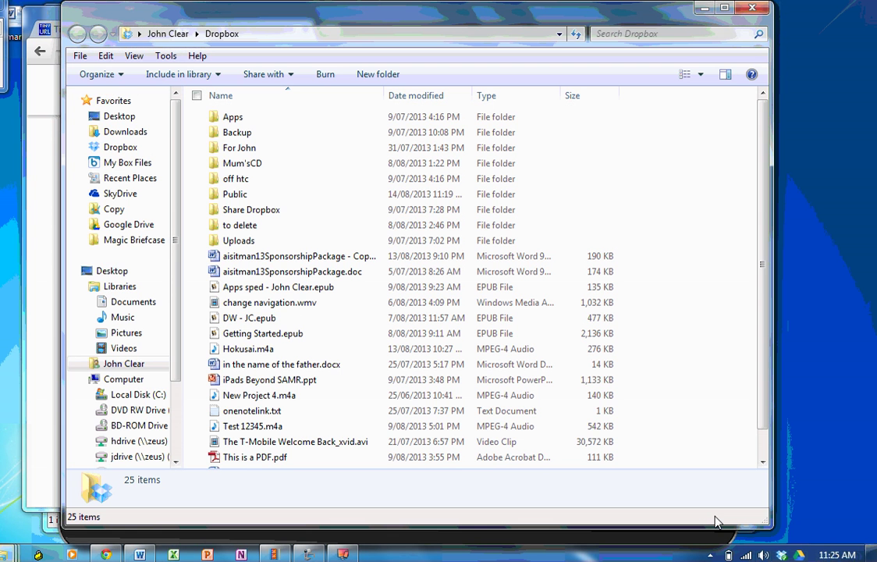
{"action": "double_click", "coordinate": [234, 197]}
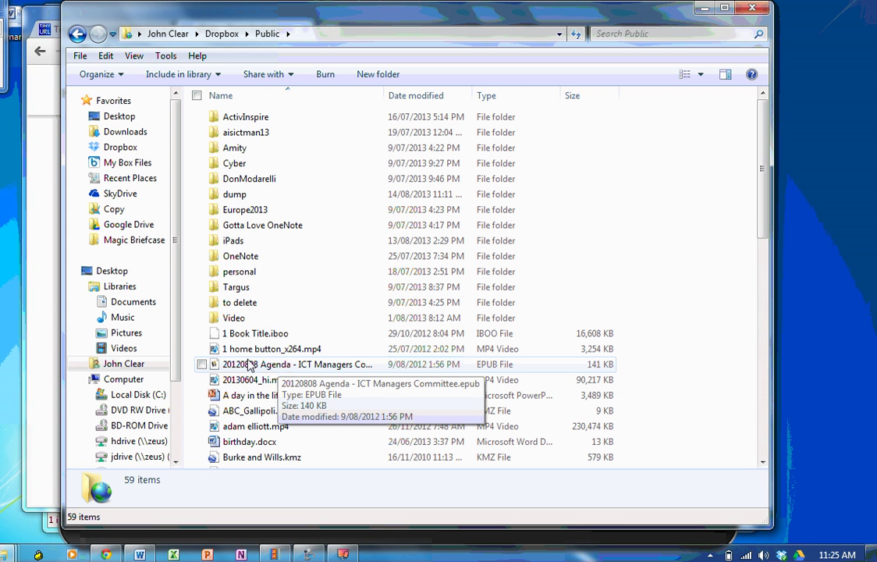
Step: Copy the public link of '1 home button_x264.mp4' and minimize the Explorer window
{"action": "right_click", "coordinate": [248, 351]}
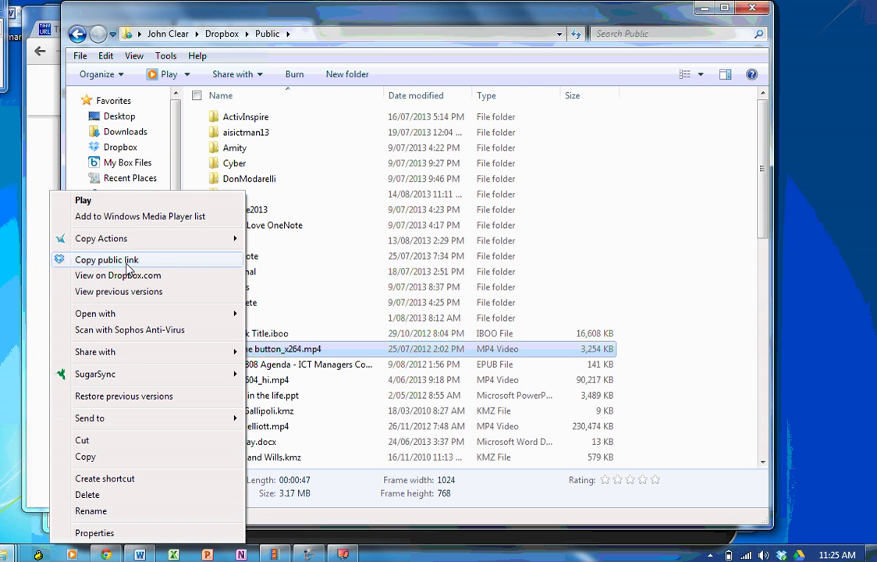
{"action": "left_click", "coordinate": [128, 264]}
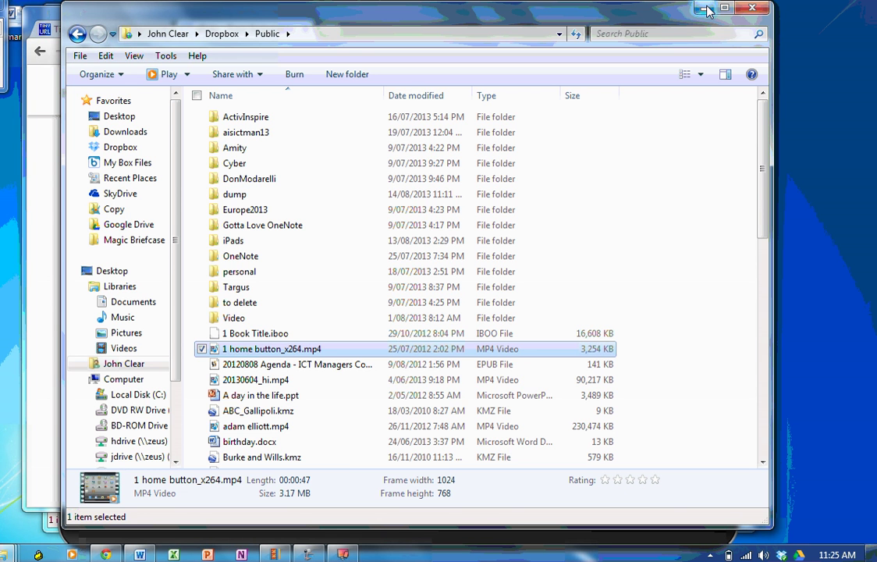
{"action": "left_click", "coordinate": [706, 8]}
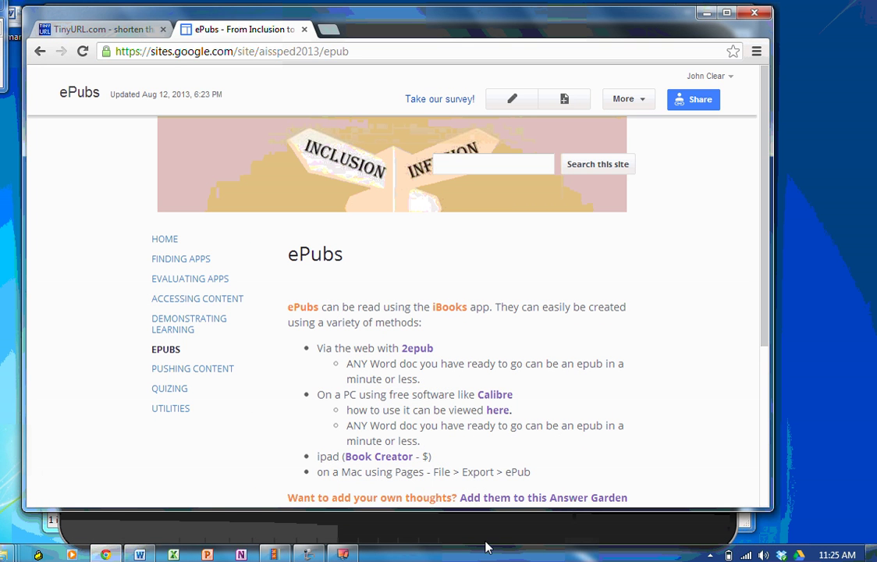